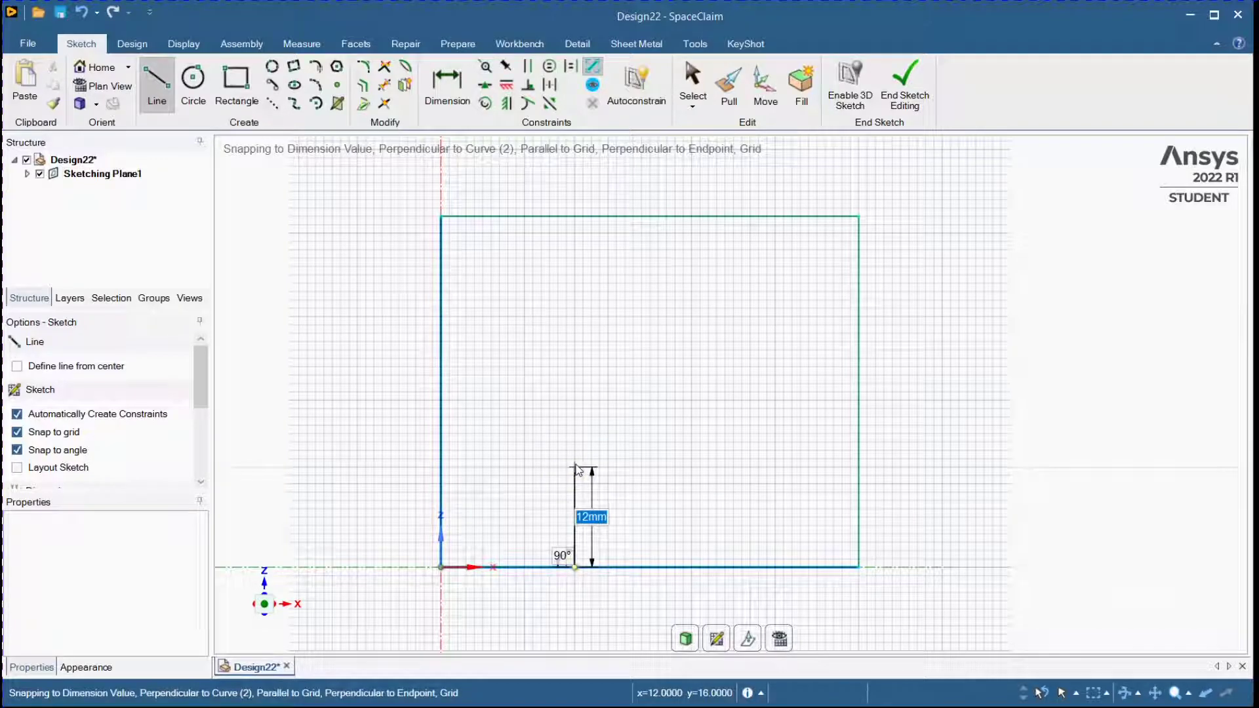
# - Sketch a rectangular notch outline 6 mm high and 18 mm wide from the rectangle's lower edge, centred along its length
pyautogui.write('6')
pyautogui.press('Return')
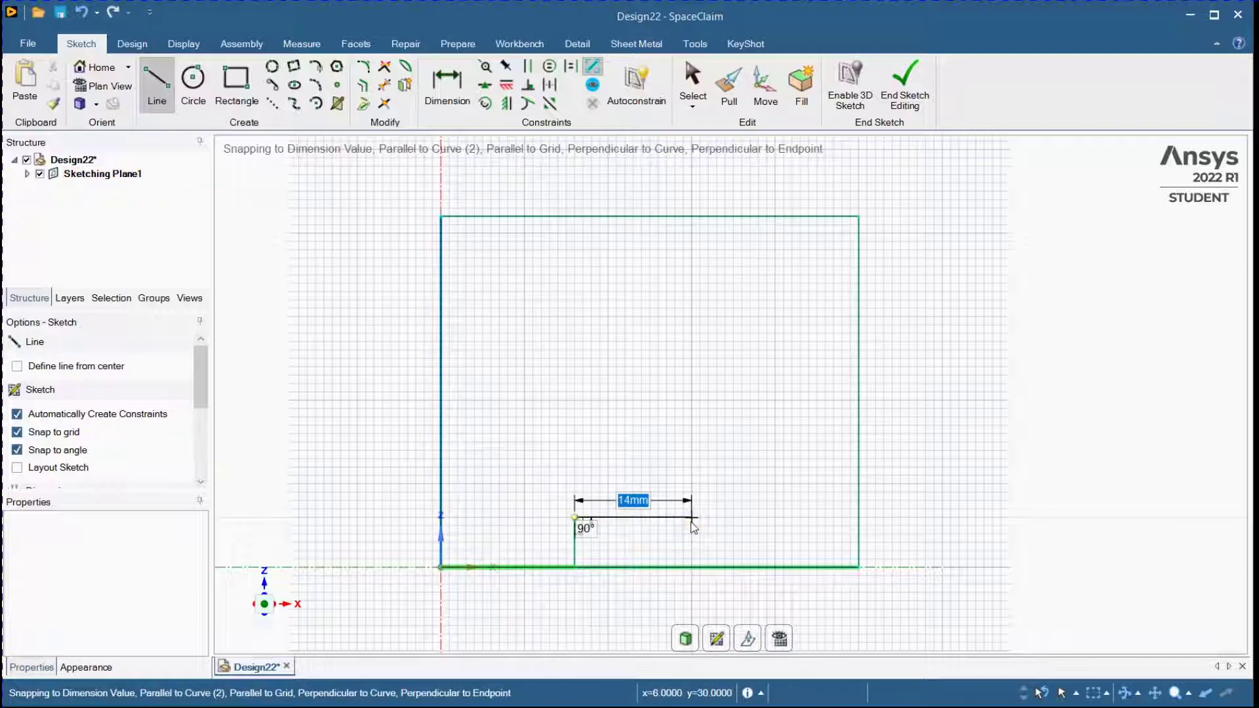
pyautogui.write('50-16-6')
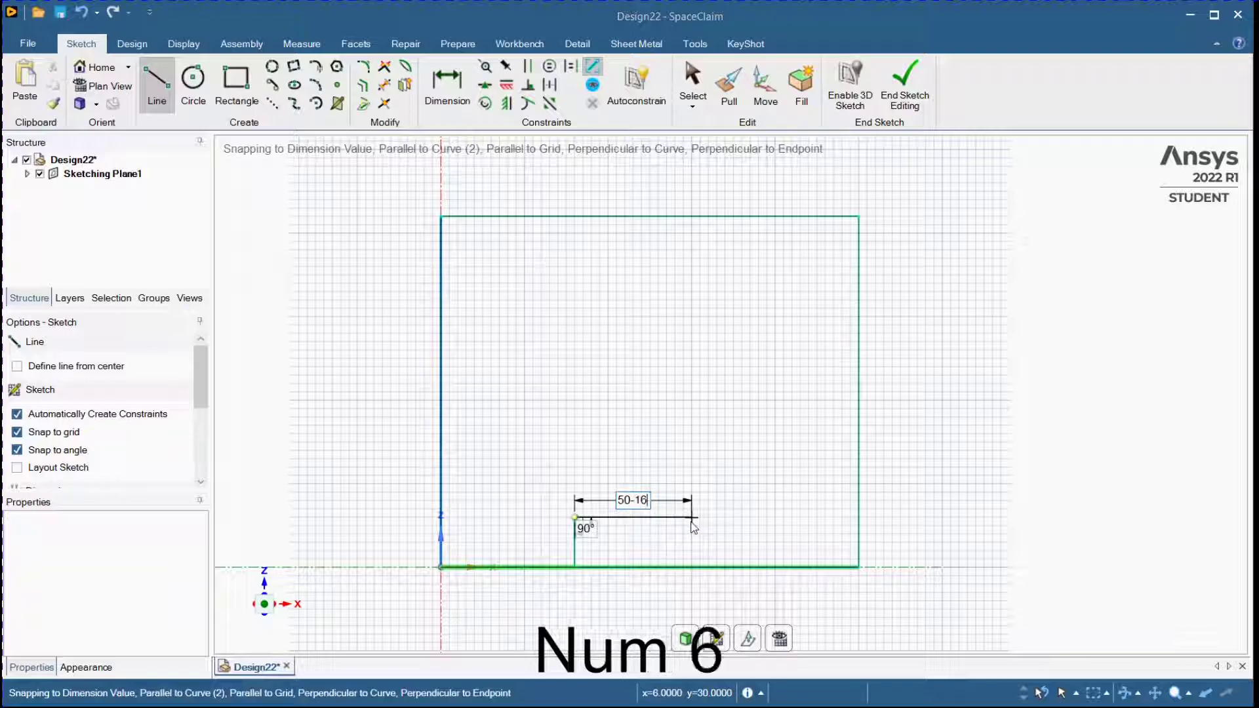
pyautogui.press('Return')
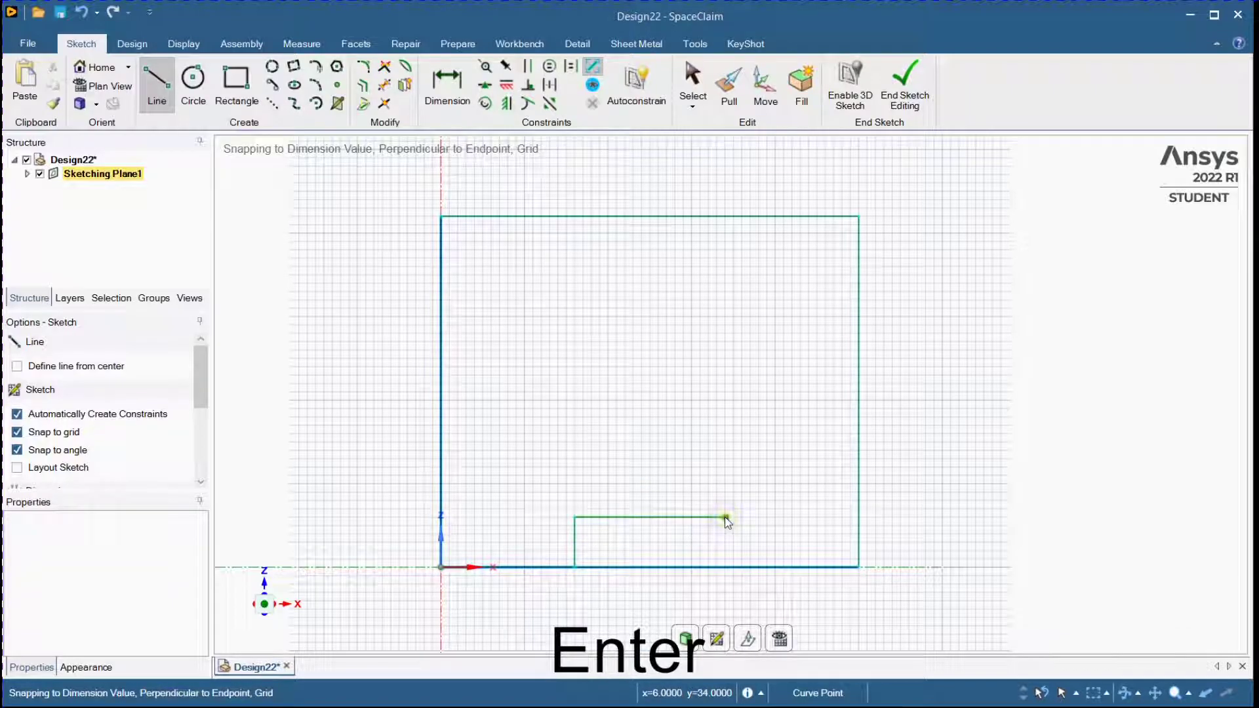
pyautogui.click(725, 568)
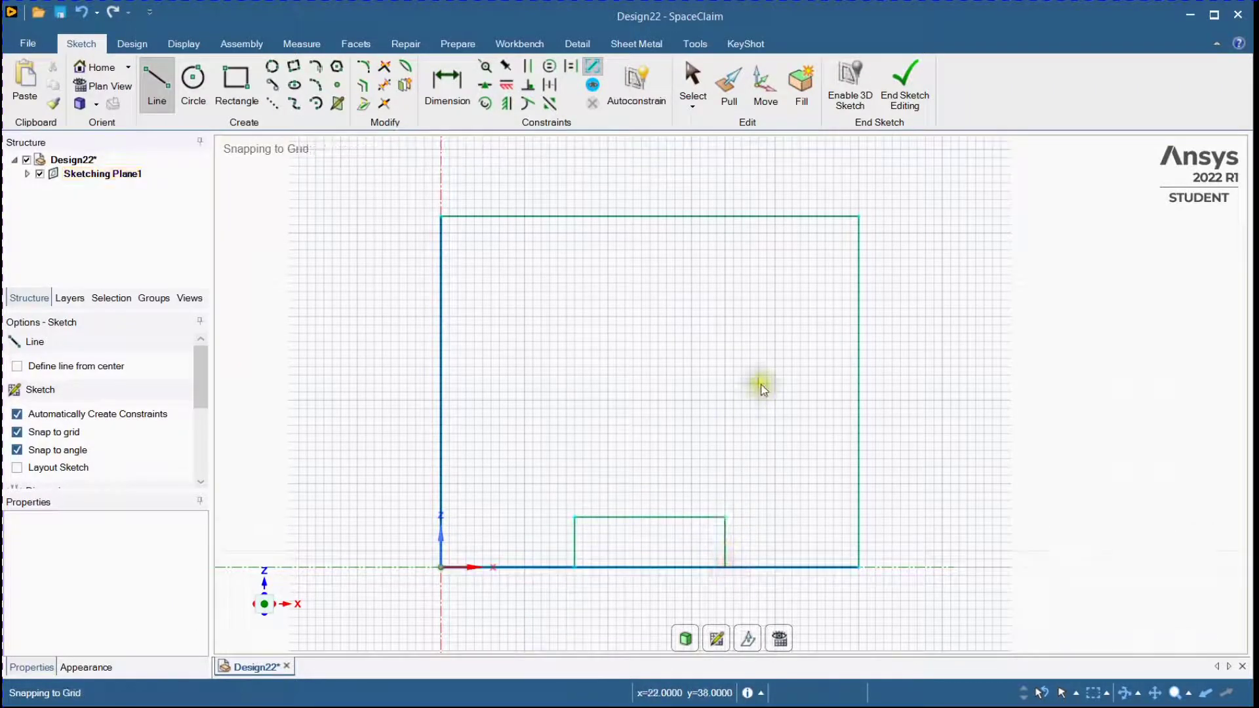
# - Trim away the segment of the rectangle's lower edge that lies between the notch's two vertical lines
pyautogui.keyDown('ctrl'); pyautogui.moveTo(745, 391); pyautogui.dragTo(745, 362, button='middle'); pyautogui.keyUp('ctrl')
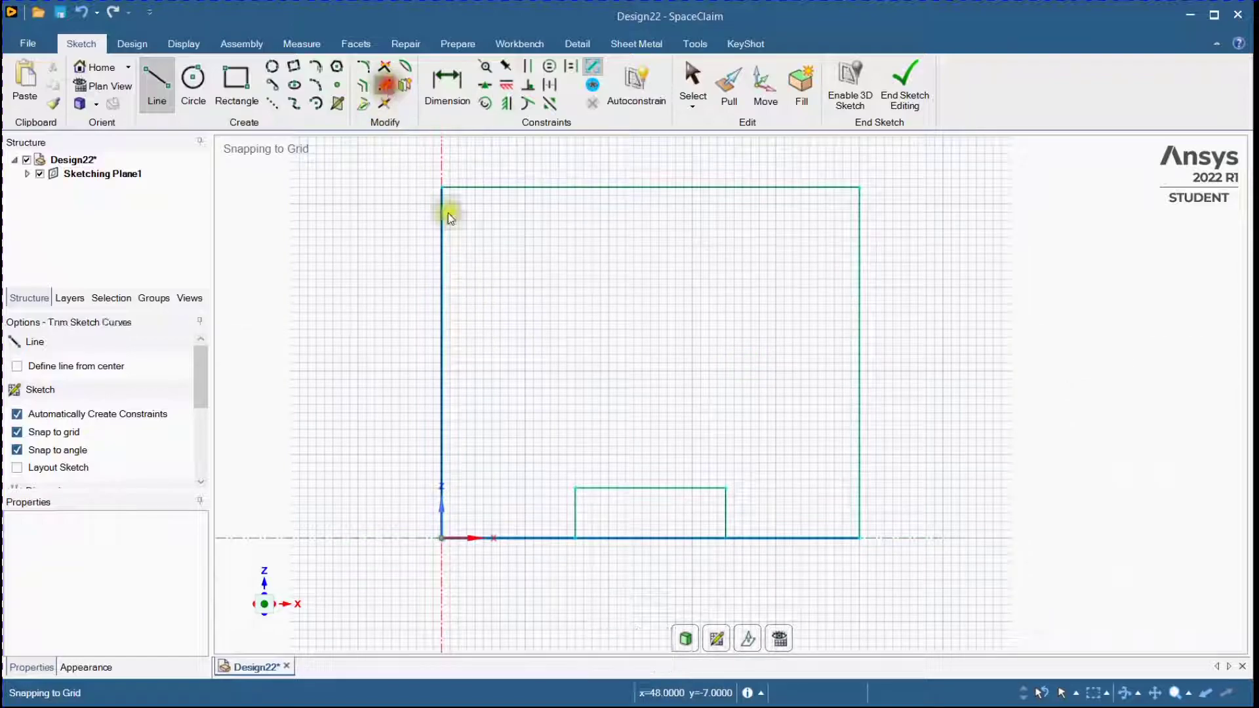
pyautogui.click(387, 86)
pyautogui.click(684, 539)
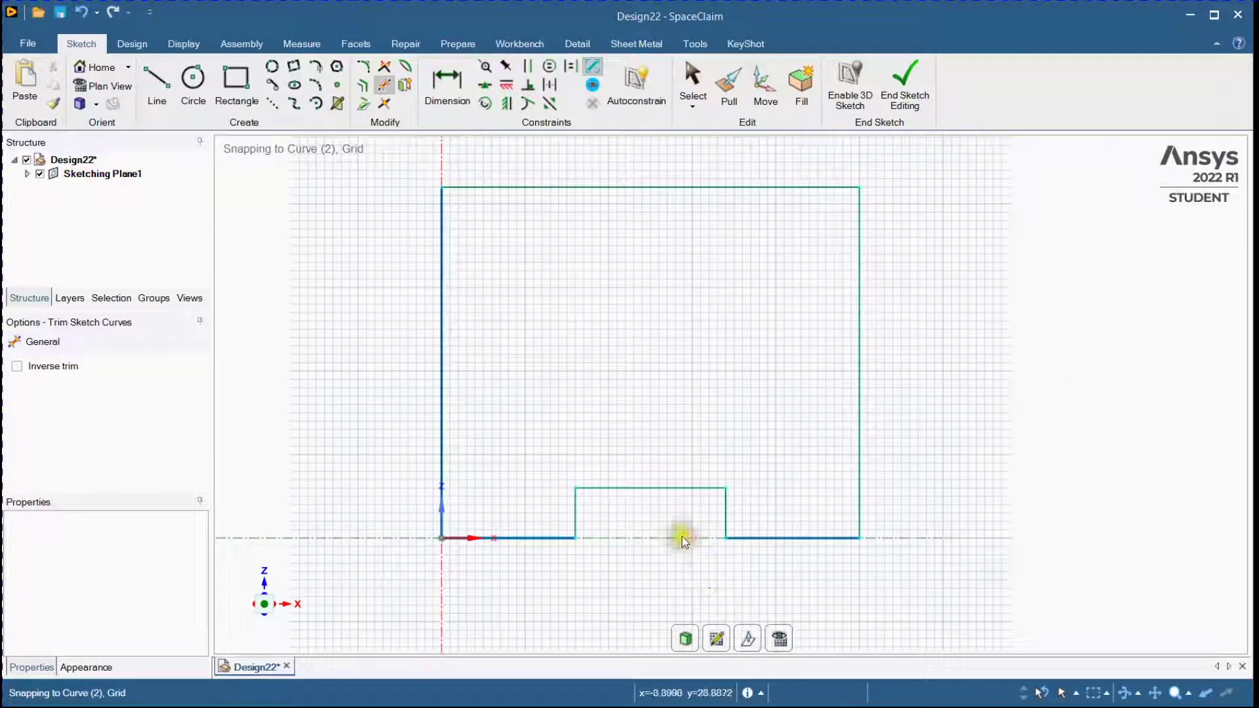
# - Pull the notched profile face 64 mm to turn it into a solid block
pyautogui.moveTo(931, 391)
pyautogui.mouseDown(button='middle')
pyautogui.moveTo(821, 411)
pyautogui.moveTo(769, 519)
pyautogui.mouseUp(button='middle')
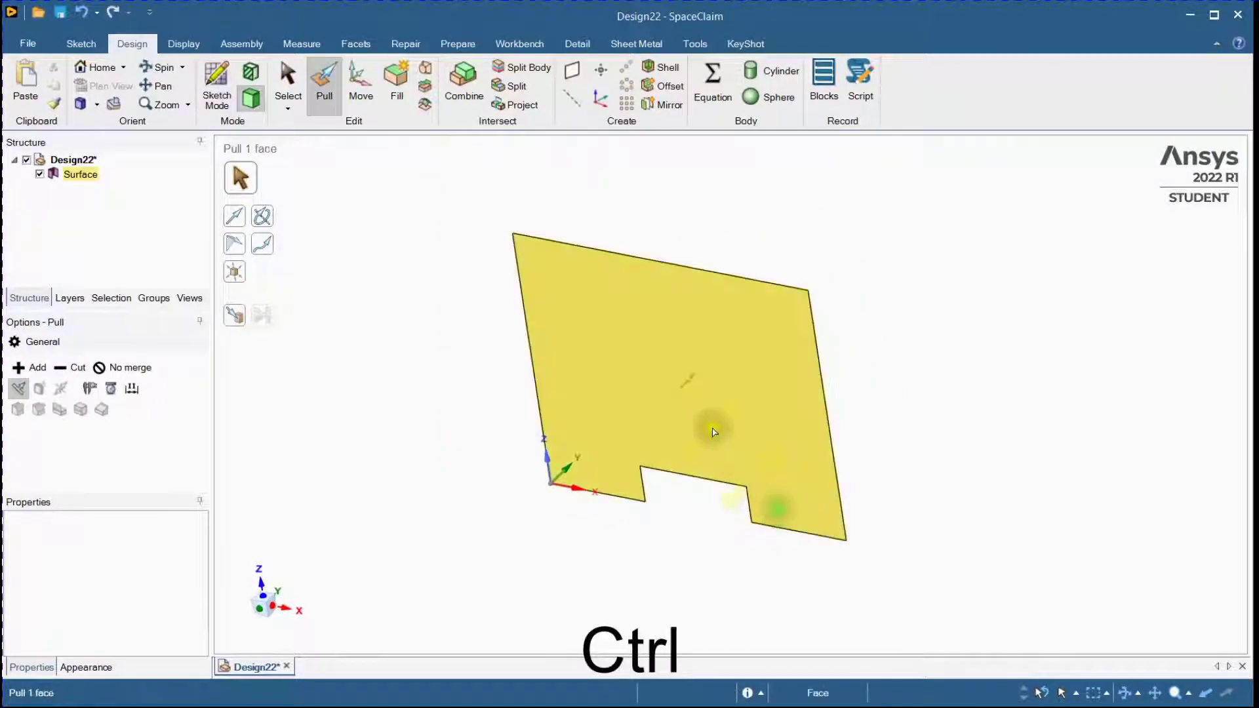
pyautogui.click(714, 431)
pyautogui.write('64')
pyautogui.press('Return')
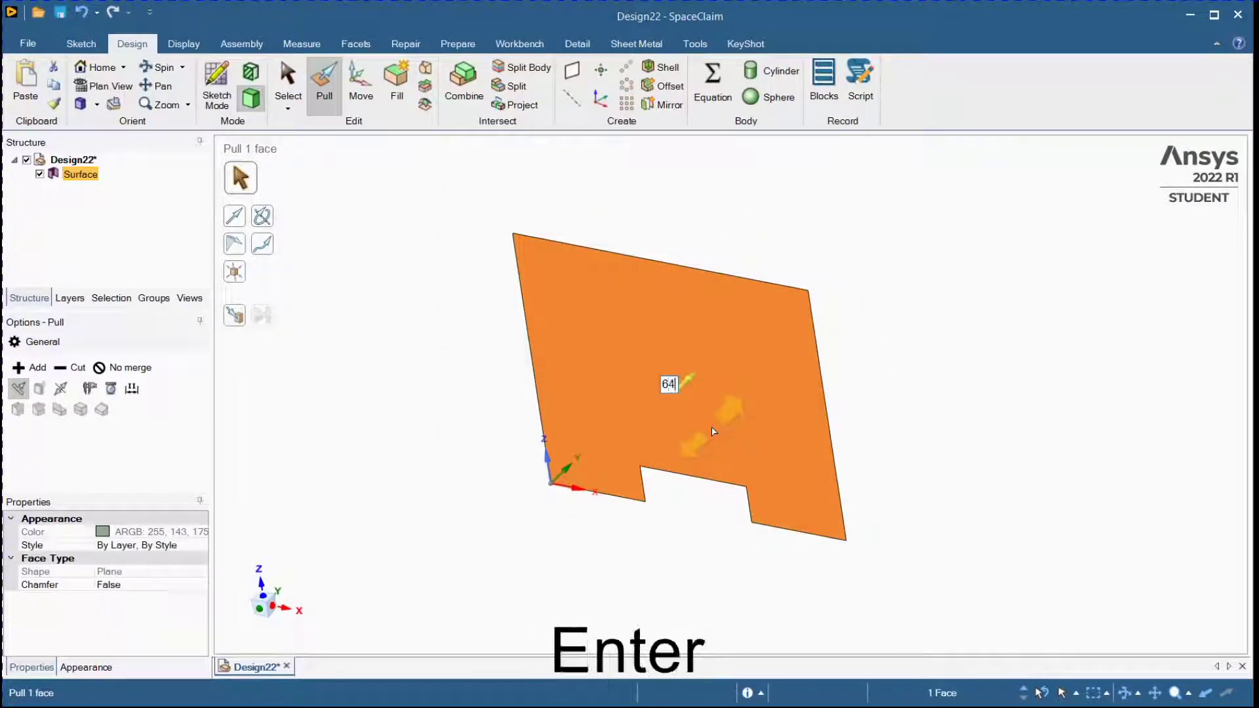
pyautogui.press('ctrl')
pyautogui.moveTo(927, 374)
pyautogui.mouseDown(button='middle')
pyautogui.moveTo(927, 267)
pyautogui.moveTo(1063, 290)
pyautogui.moveTo(1054, 421)
pyautogui.moveTo(1105, 369)
pyautogui.moveTo(1092, 405)
pyautogui.moveTo(1075, 397)
pyautogui.moveTo(1091, 414)
pyautogui.moveTo(1079, 366)
pyautogui.mouseUp(button='middle')
pyautogui.press('Escape')
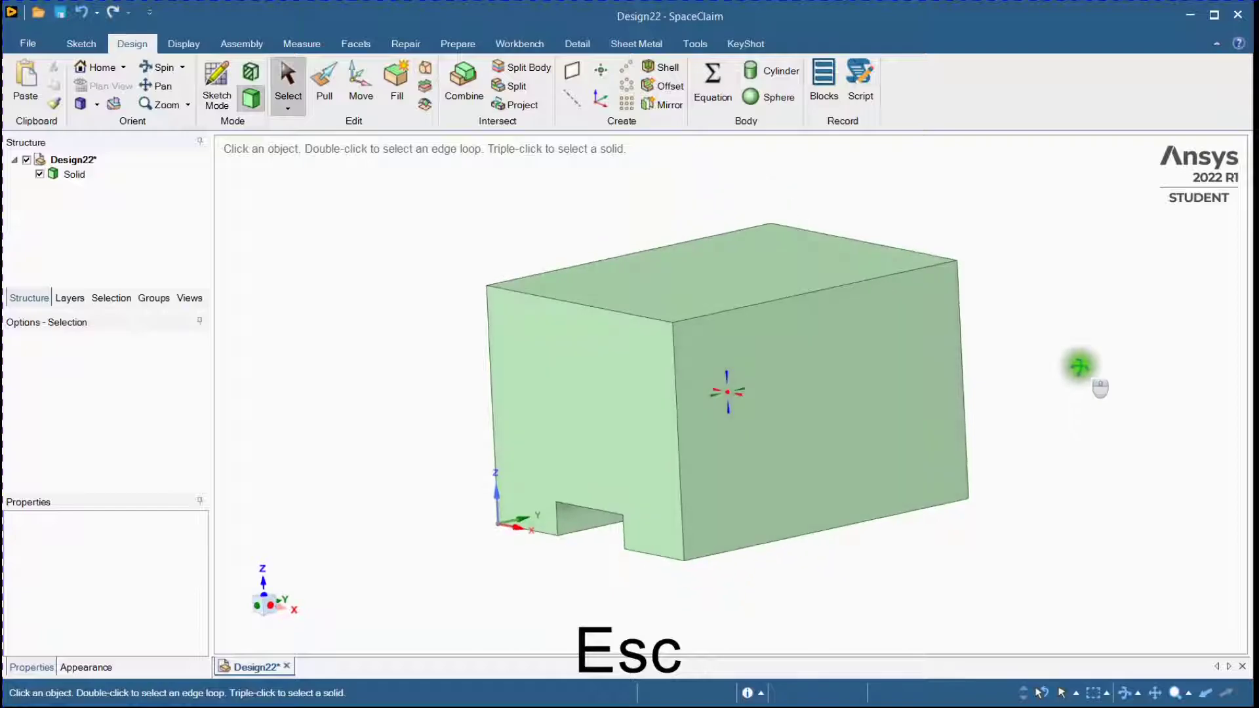
# - Create planes on the block's underside, both notched end faces and the long side face at the origin
pyautogui.moveTo(764, 301); pyautogui.dragTo(745, 220, button='middle')
pyautogui.click(572, 71)
pyautogui.moveTo(708, 385); pyautogui.dragTo(1068, 410, button='middle')
pyautogui.click(722, 531)
pyautogui.click(648, 489)
pyautogui.moveTo(1045, 332); pyautogui.dragTo(941, 363, button='middle')
pyautogui.click(852, 321)
pyautogui.moveTo(852, 320); pyautogui.dragTo(1152, 394, button='middle')
pyautogui.click(672, 252)
pyautogui.moveTo(1004, 354); pyautogui.dragTo(973, 302, button='middle')
pyautogui.press('Escape')
# - Move the underside plane 16 mm up into the block
pyautogui.click(361, 82)
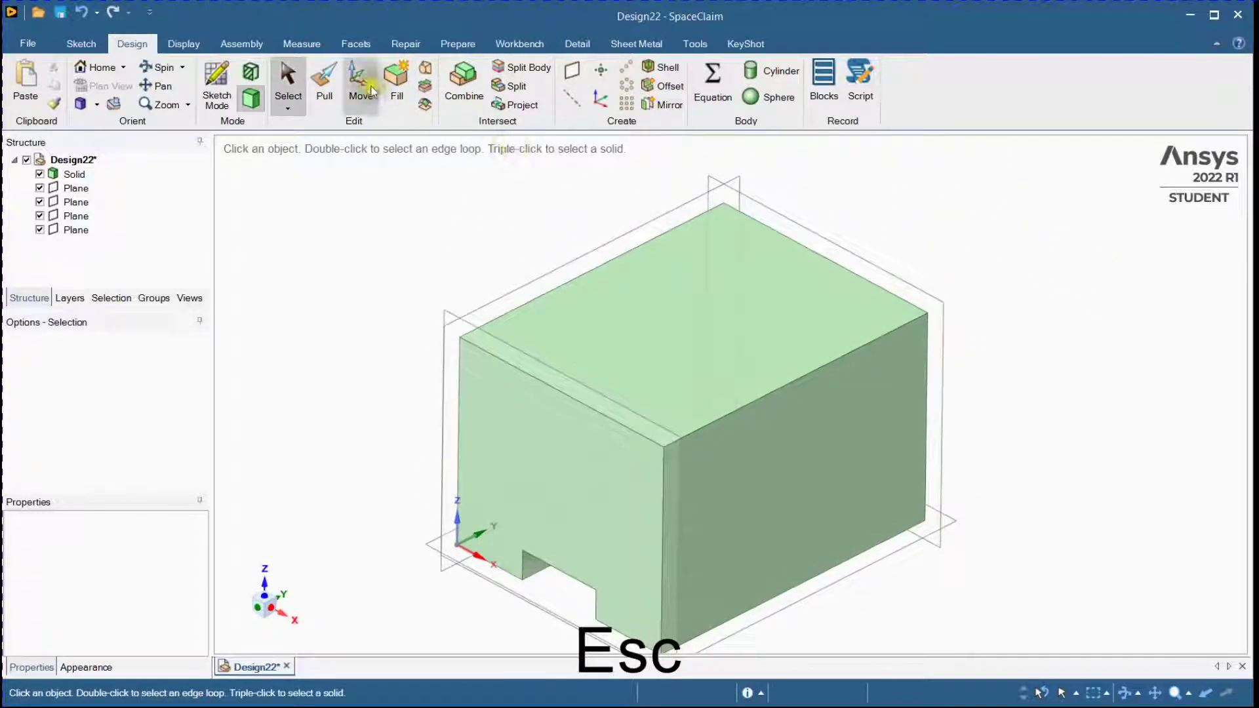
pyautogui.moveTo(1067, 317); pyautogui.dragTo(977, 433, button='middle')
pyautogui.click(951, 506)
pyautogui.click(692, 562)
pyautogui.write('-6')
pyautogui.press('Return')
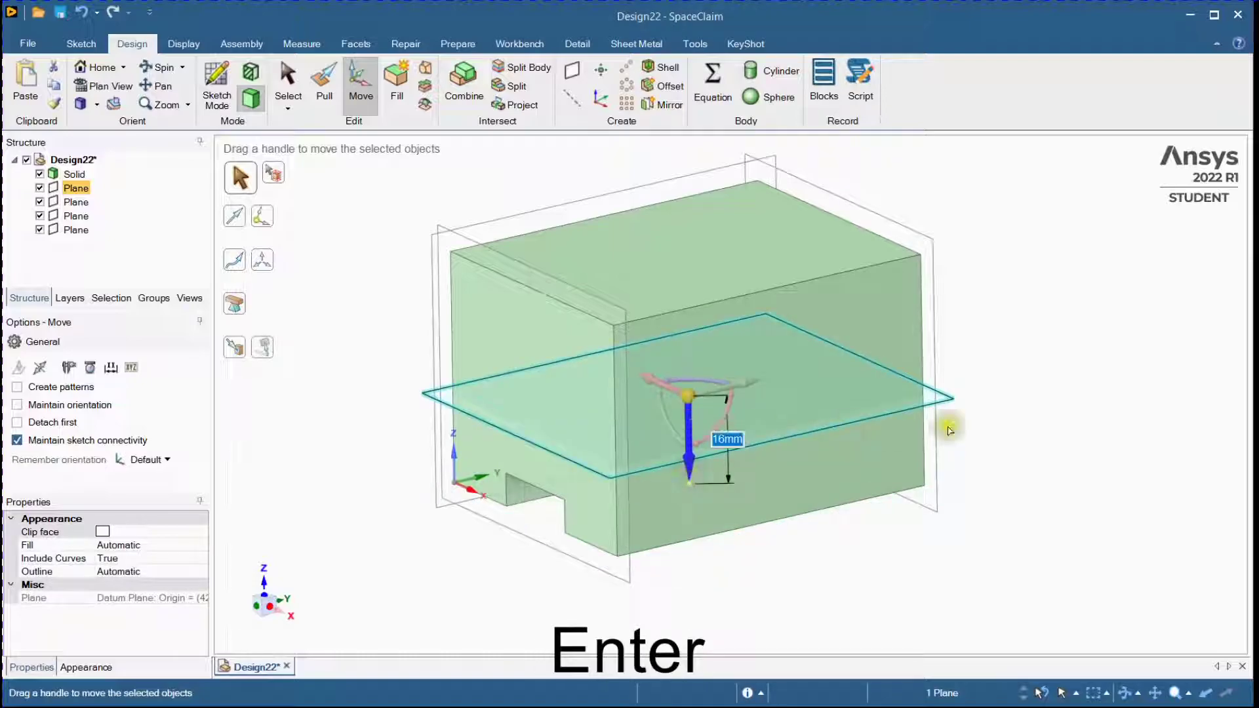
# - Move the plane on the long side face 22 mm inward along the block's width
pyautogui.moveTo(1073, 411); pyautogui.dragTo(1090, 563, button='middle')
pyautogui.keyDown('ctrl'); pyautogui.click(692, 254); pyautogui.keyUp('ctrl')
pyautogui.click(690, 254)
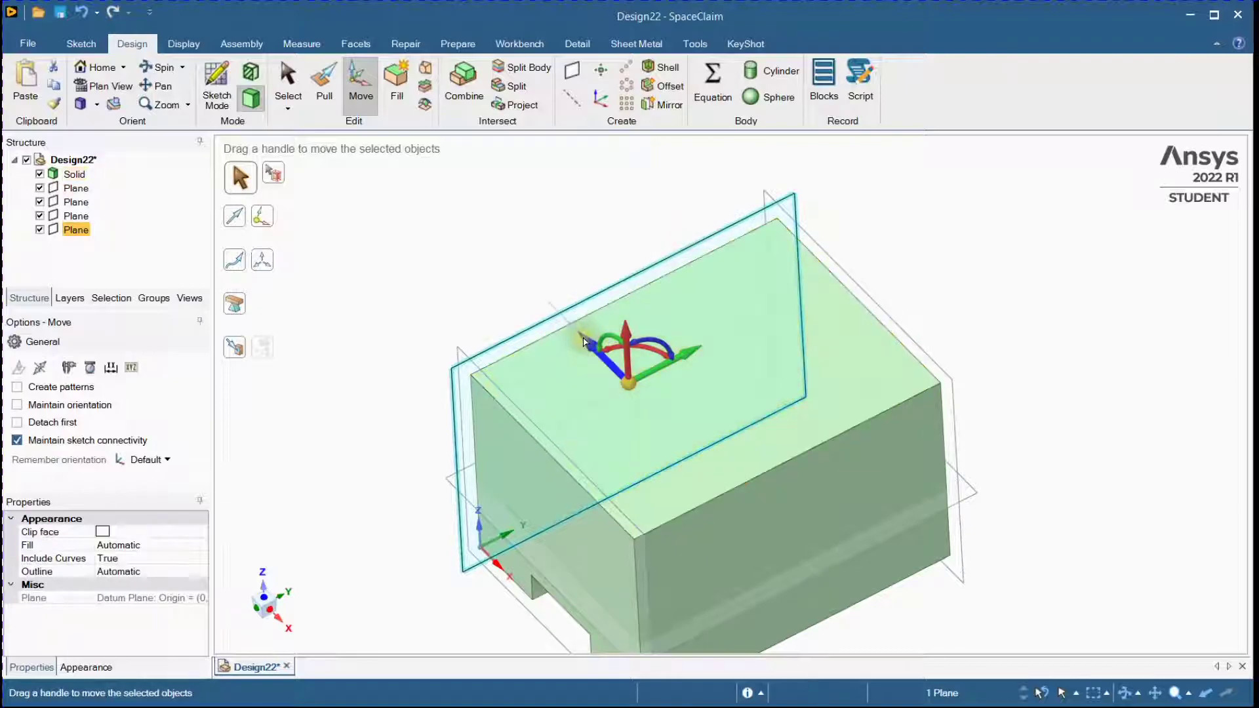
pyautogui.write('-22')
pyautogui.press('Return')
# - Move the plane on the far end face 10 mm inward along the block's length
pyautogui.scroll(-2, 889, 181)
pyautogui.moveTo(901, 255); pyautogui.dragTo(940, 272, button='middle')
pyautogui.click(933, 470)
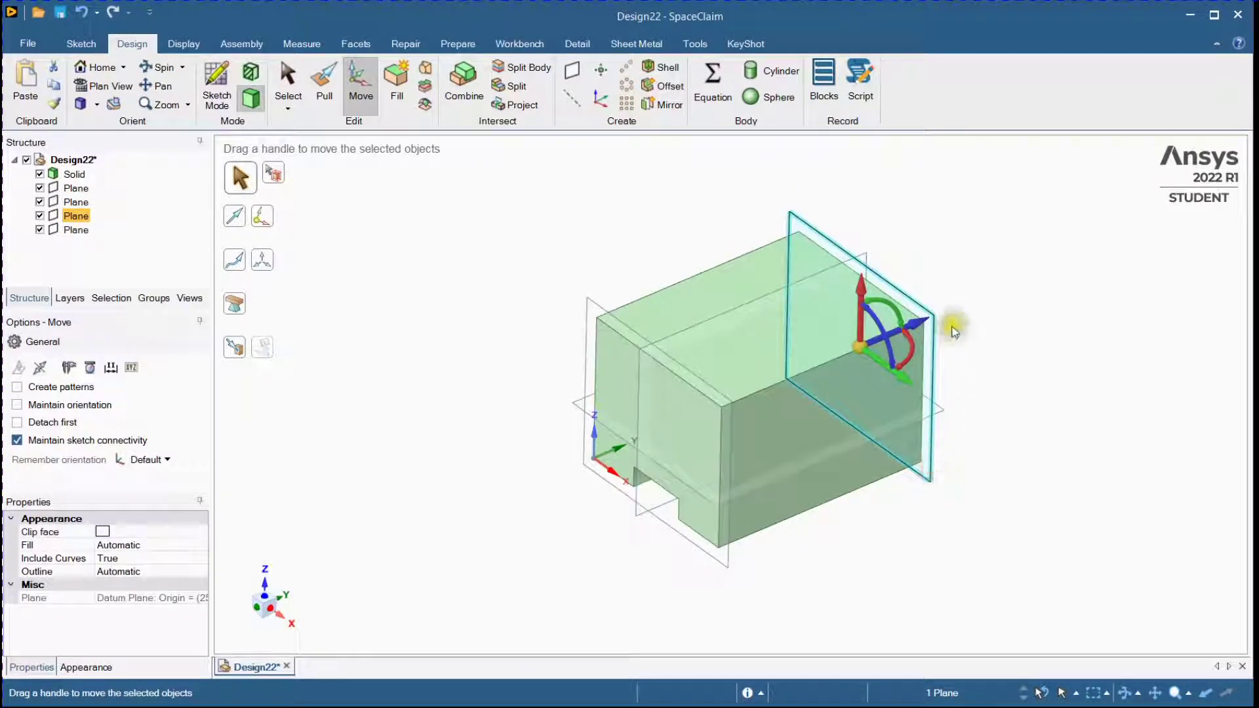
pyautogui.write('10')
pyautogui.press('Return')
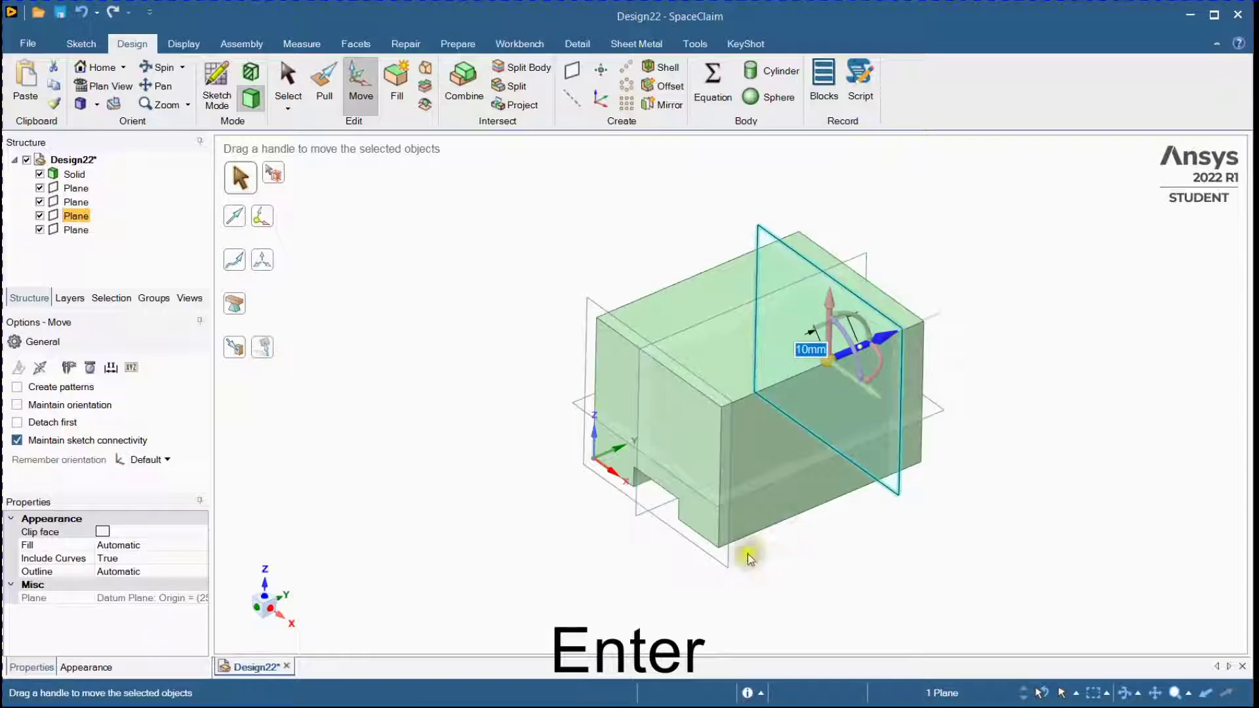
# - Move the plane on the near end face, at the origin, 10 mm inward along the block's length
pyautogui.click(729, 559)
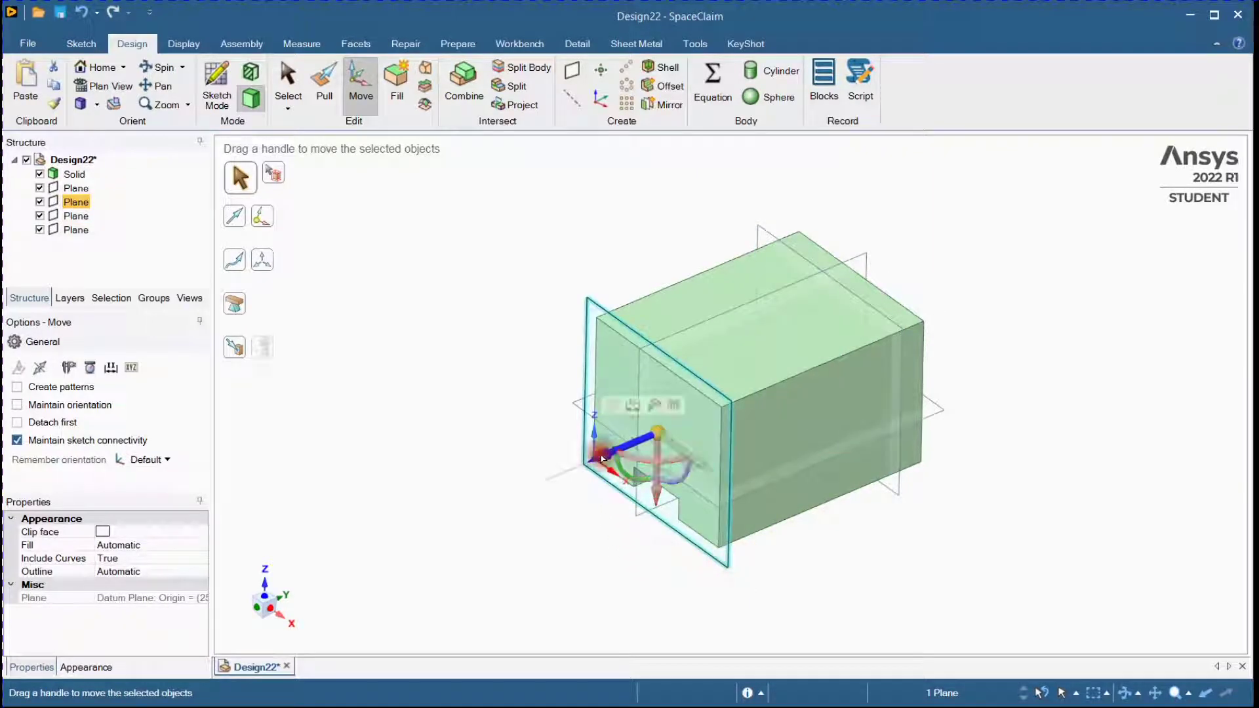
pyautogui.write('-10')
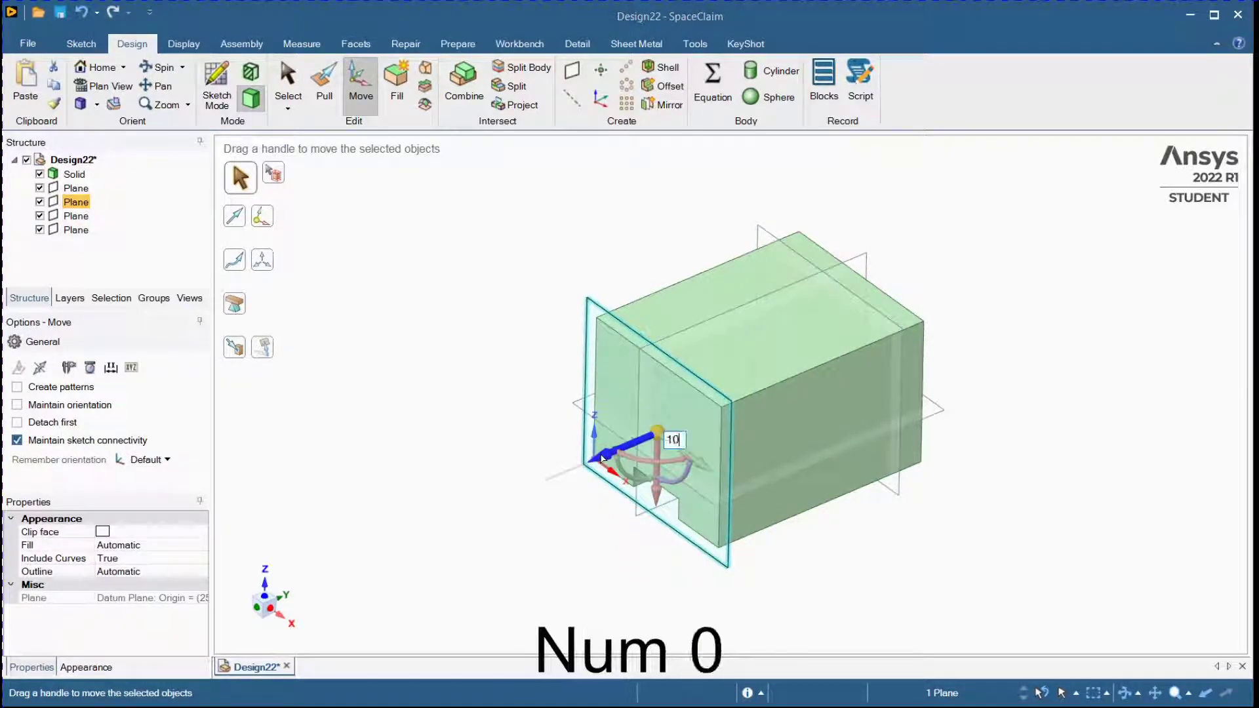
pyautogui.press('Return')
pyautogui.click(1090, 356)
# - Split the solid block with Split Body, using both end planes, the lengthwise vertical plane and the horizontal plane as cutters
pyautogui.moveTo(953, 351)
pyautogui.keyDown('ctrl'); pyautogui.mouseDown(button='middle')
pyautogui.moveTo(934, 377)
pyautogui.moveTo(931, 352)
pyautogui.moveTo(934, 376)
pyautogui.moveTo(1015, 367)
pyautogui.moveTo(962, 329)
pyautogui.mouseUp(button='middle'); pyautogui.keyUp('ctrl')
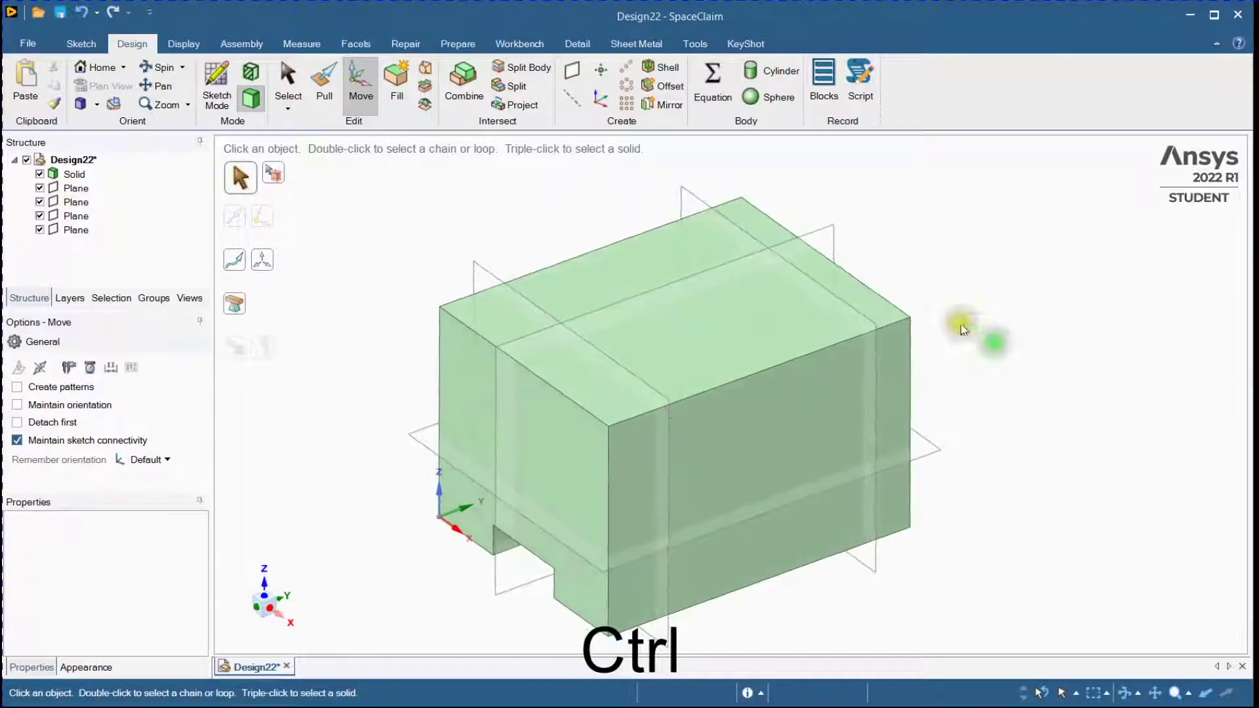
pyautogui.click(522, 67)
pyautogui.click(768, 361)
pyautogui.scroll(-3, 830, 371)
pyautogui.keyDown('ctrl'); pyautogui.moveTo(851, 405); pyautogui.dragTo(828, 449, button='middle'); pyautogui.keyUp('ctrl')
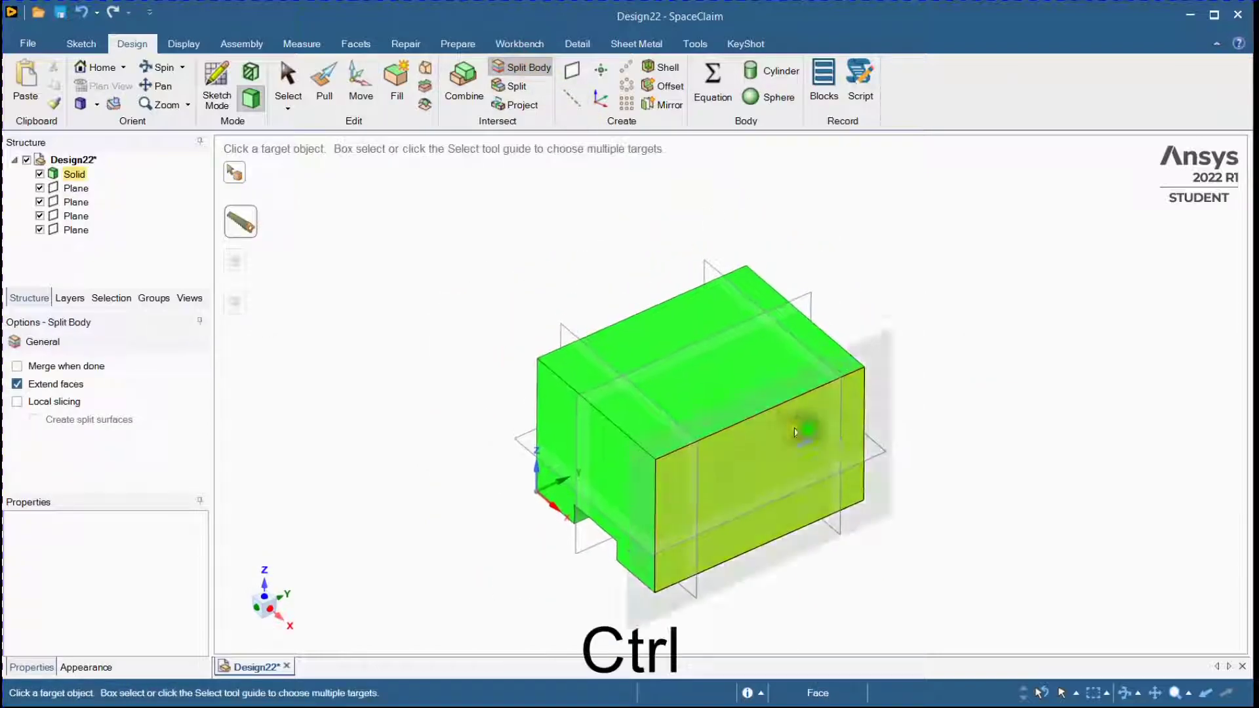
pyautogui.click(577, 329)
pyautogui.click(712, 265)
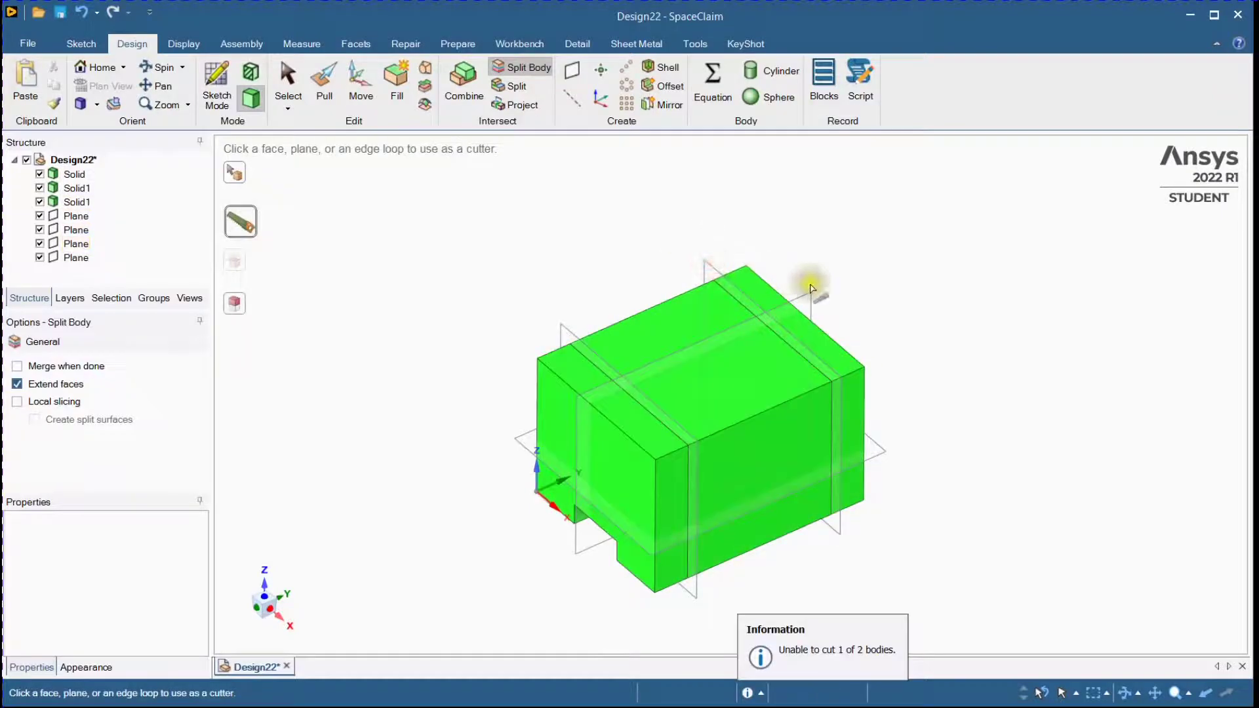
pyautogui.click(809, 286)
pyautogui.click(879, 450)
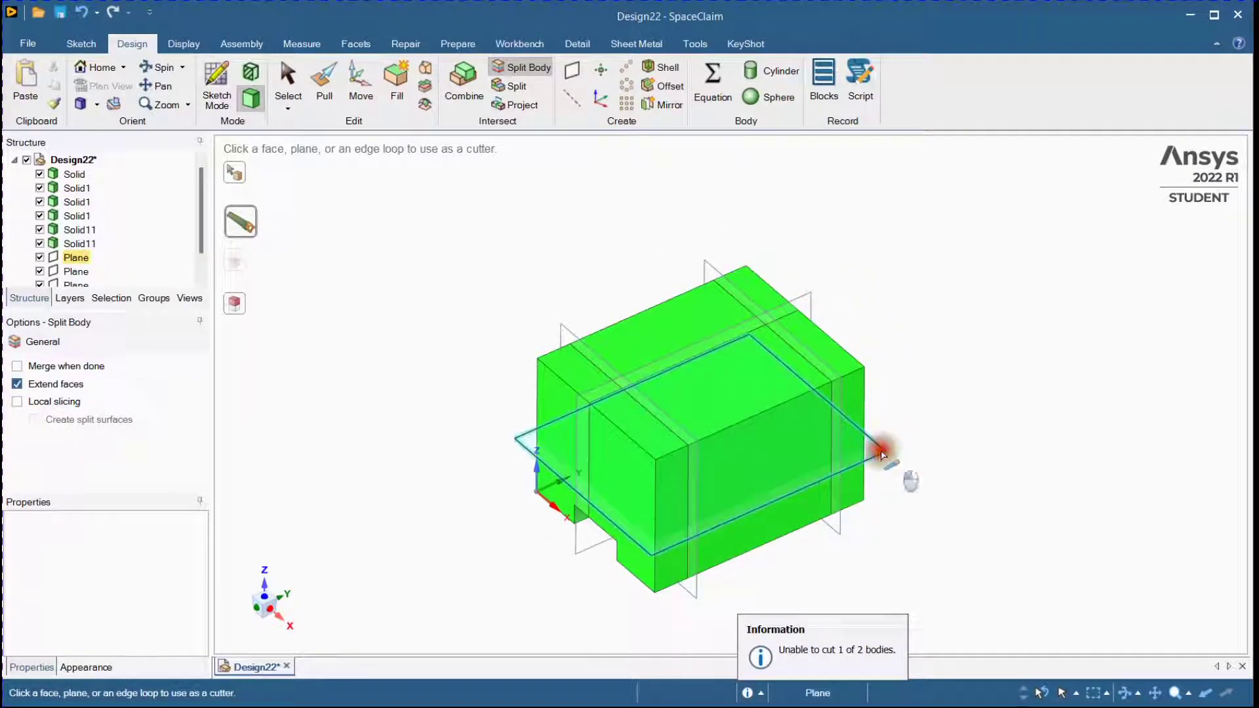
pyautogui.moveTo(922, 405)
pyautogui.keyDown('ctrl'); pyautogui.mouseDown(button='middle')
pyautogui.moveTo(962, 391)
pyautogui.moveTo(940, 394)
pyautogui.mouseUp(button='middle'); pyautogui.keyUp('ctrl')
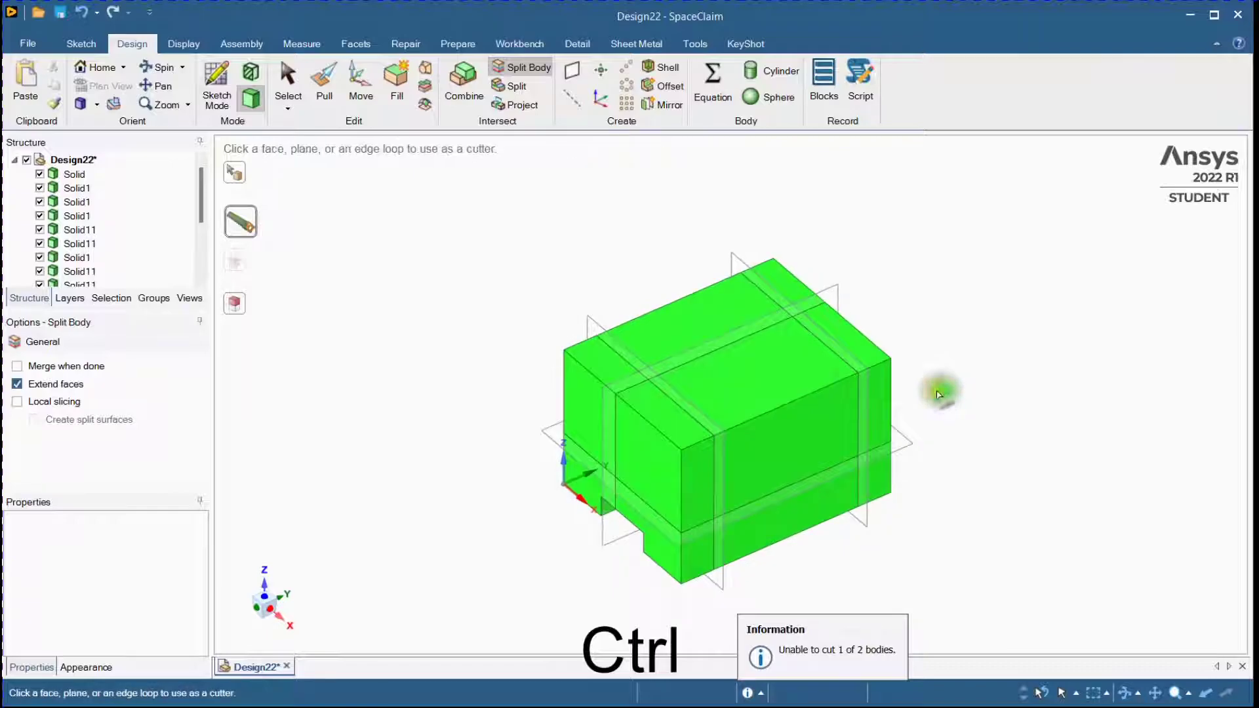
pyautogui.press('Escape')
# - Delete the upper body between the two end sections on the long side away from the origin
pyautogui.click(773, 458)
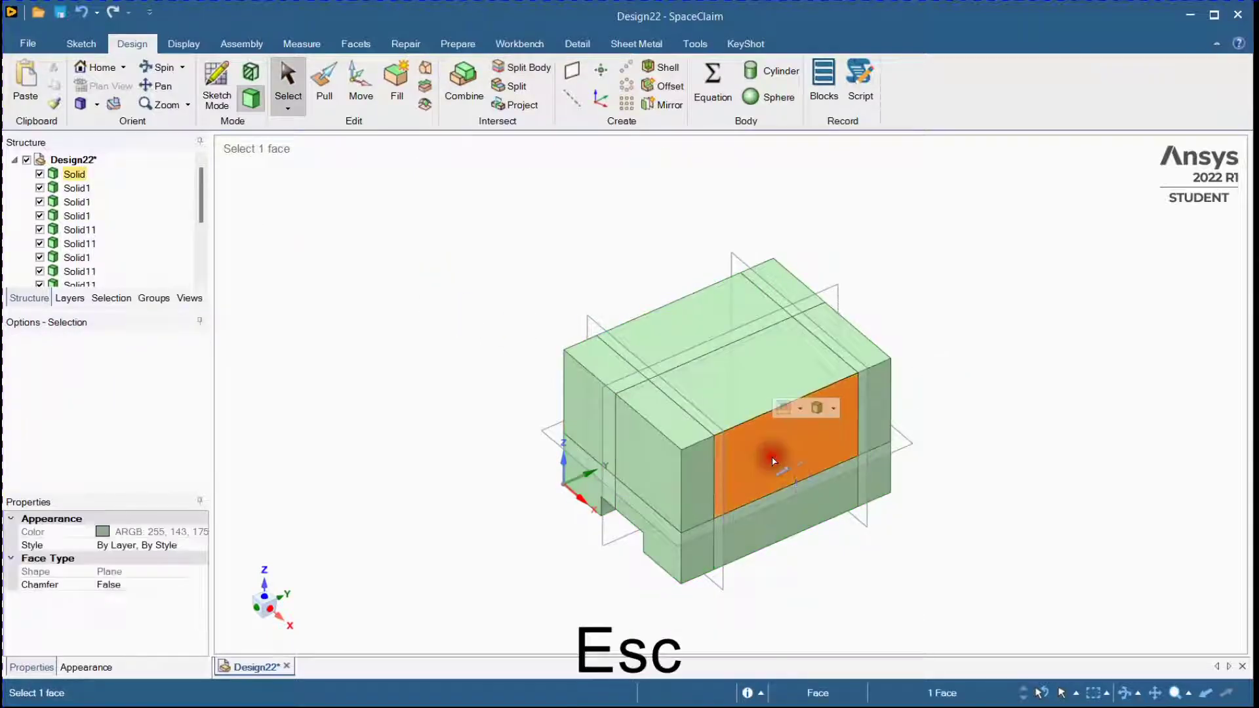
pyautogui.press('Delete')
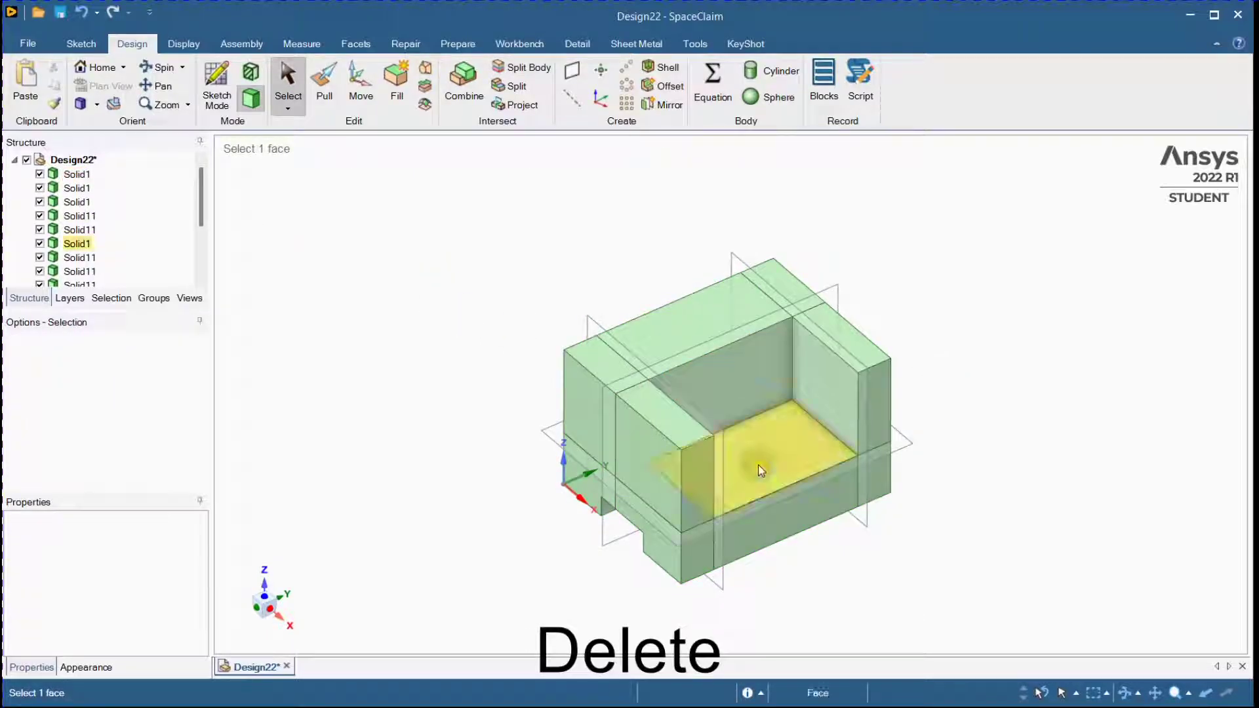
pyautogui.moveTo(759, 468); pyautogui.dragTo(776, 476, button='middle')
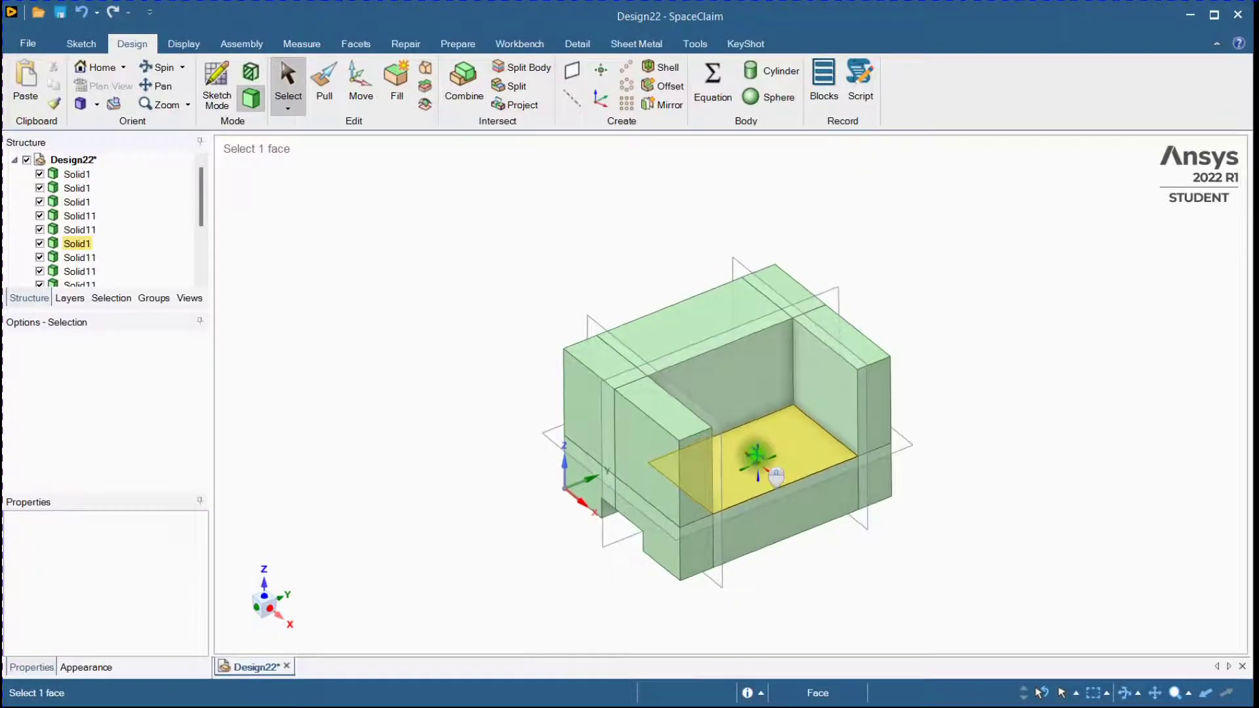
# - Move the outer top edges of both side walls up to the base's upper outer edge, making the walls slope down
pyautogui.keyDown('ctrl'); pyautogui.moveTo(340, 326); pyautogui.dragTo(327, 323, button='middle'); pyautogui.keyUp('ctrl')
pyautogui.press('m')
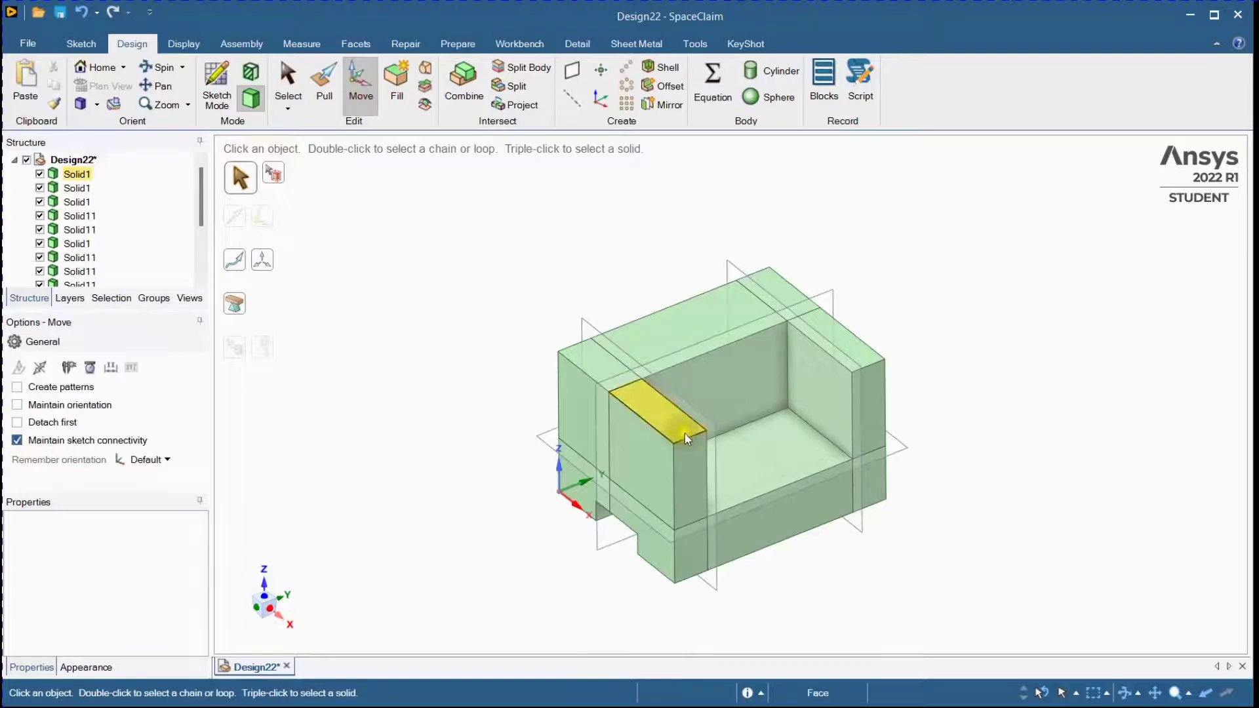
pyautogui.click(686, 435)
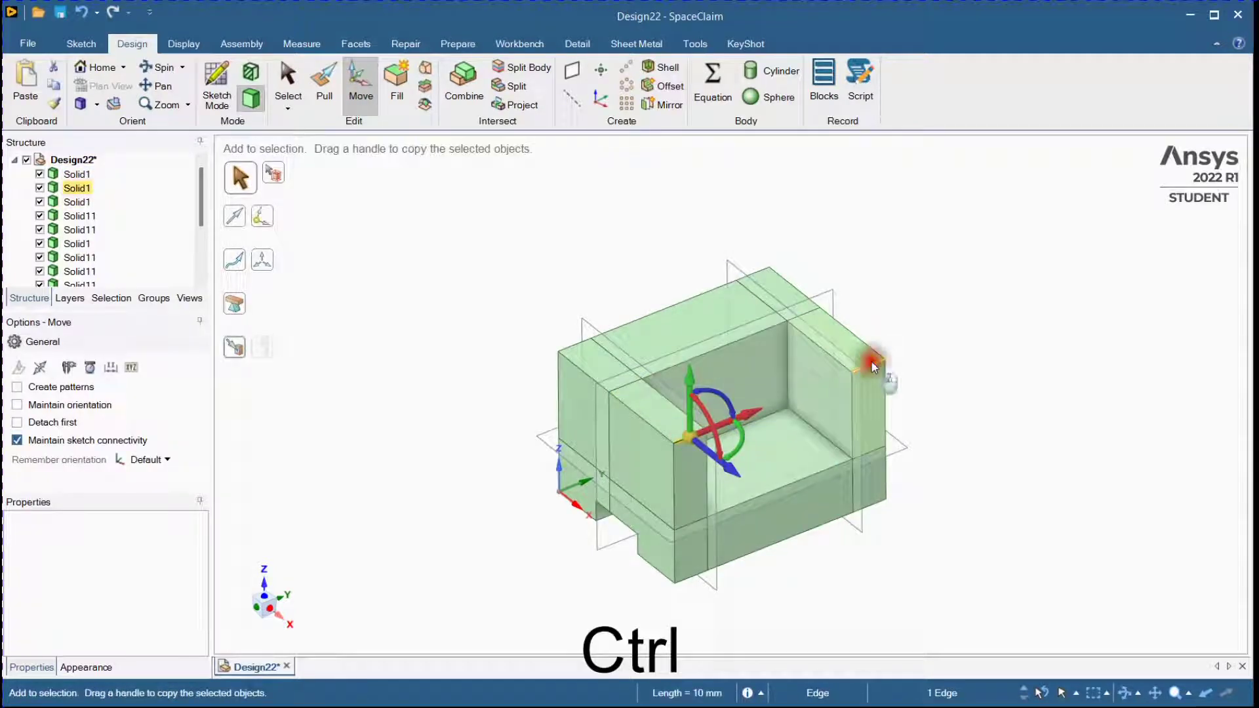
pyautogui.keyDown('ctrl'); pyautogui.click(867, 365); pyautogui.keyUp('ctrl')
pyautogui.click(241, 353)
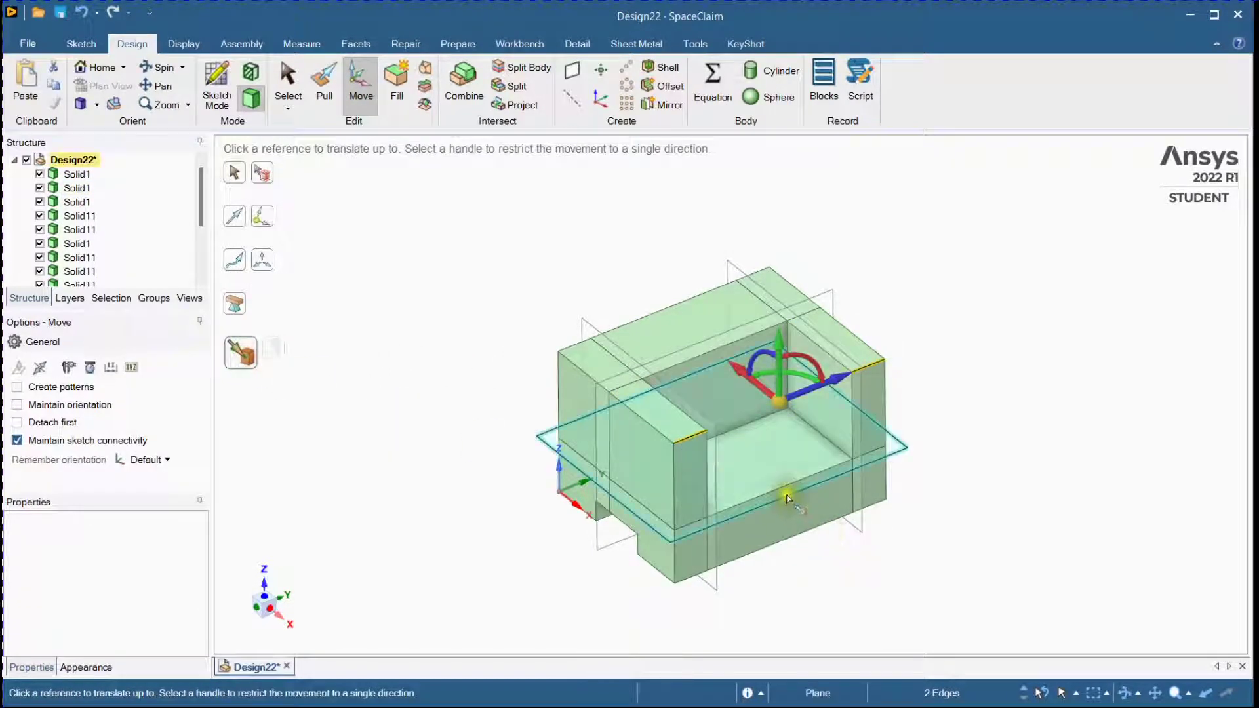
pyautogui.scroll(5, 781, 492)
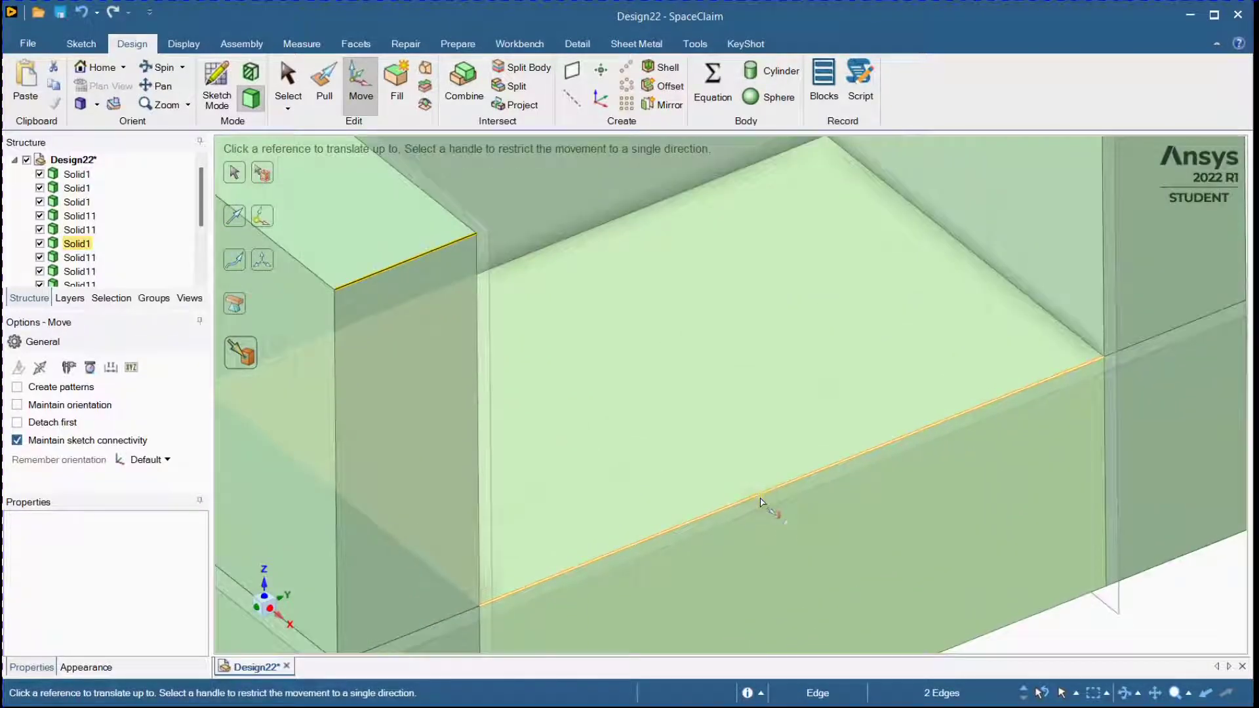
pyautogui.scroll(-8, 761, 503)
pyautogui.press('Escape')
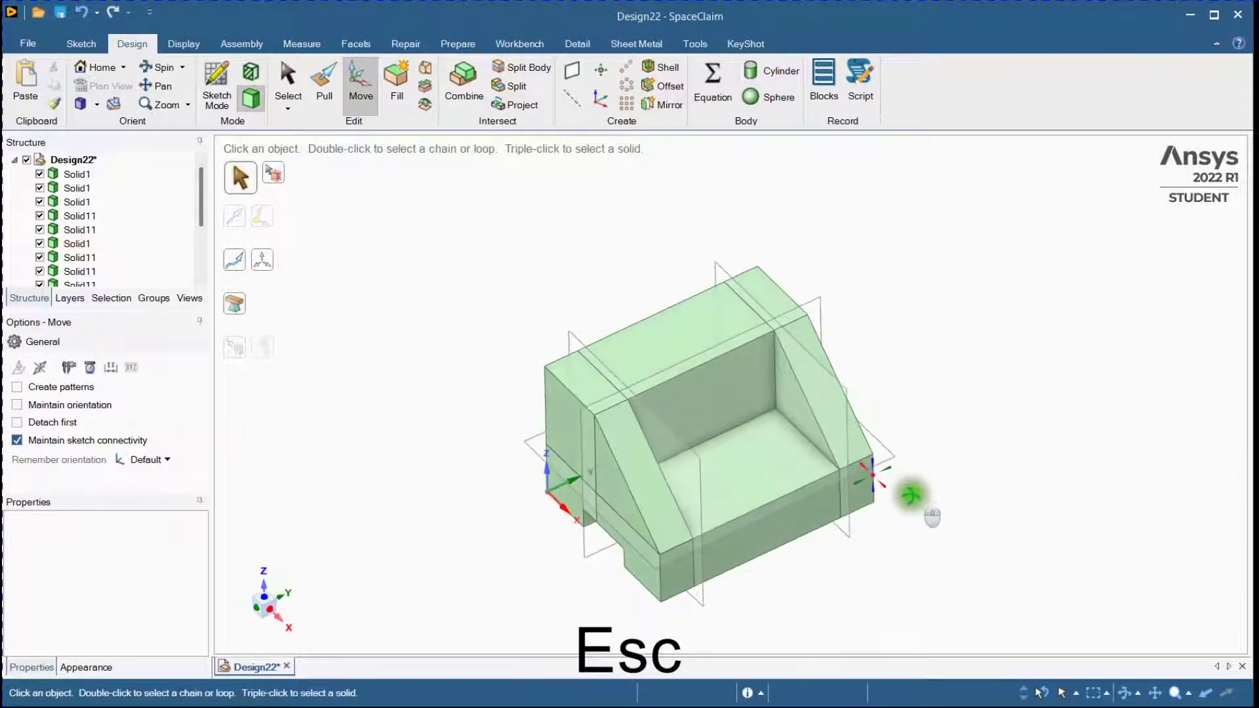
# - Delete the four construction planes from the design
pyautogui.keyDown('ctrl'); pyautogui.moveTo(912, 495); pyautogui.dragTo(931, 489, button='middle'); pyautogui.keyUp('ctrl')
pyautogui.scroll(-4, 92, 270)
pyautogui.click(83, 274)
pyautogui.keyDown('shift'); pyautogui.click(74, 232); pyautogui.keyUp('shift')
pyautogui.press('Delete')
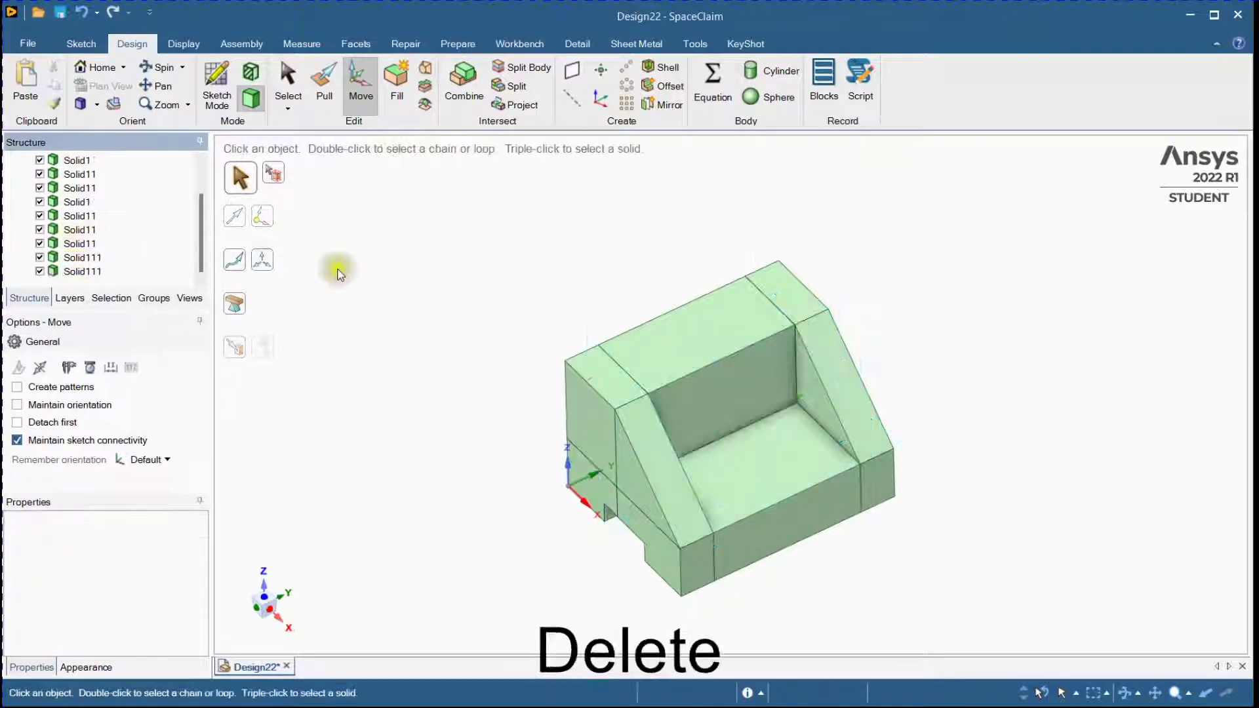
pyautogui.press('Escape')
# - Create a plane on the inner face of the far side wall and move it 22 mm toward the near wall
pyautogui.moveTo(441, 329); pyautogui.dragTo(439, 315, button='middle')
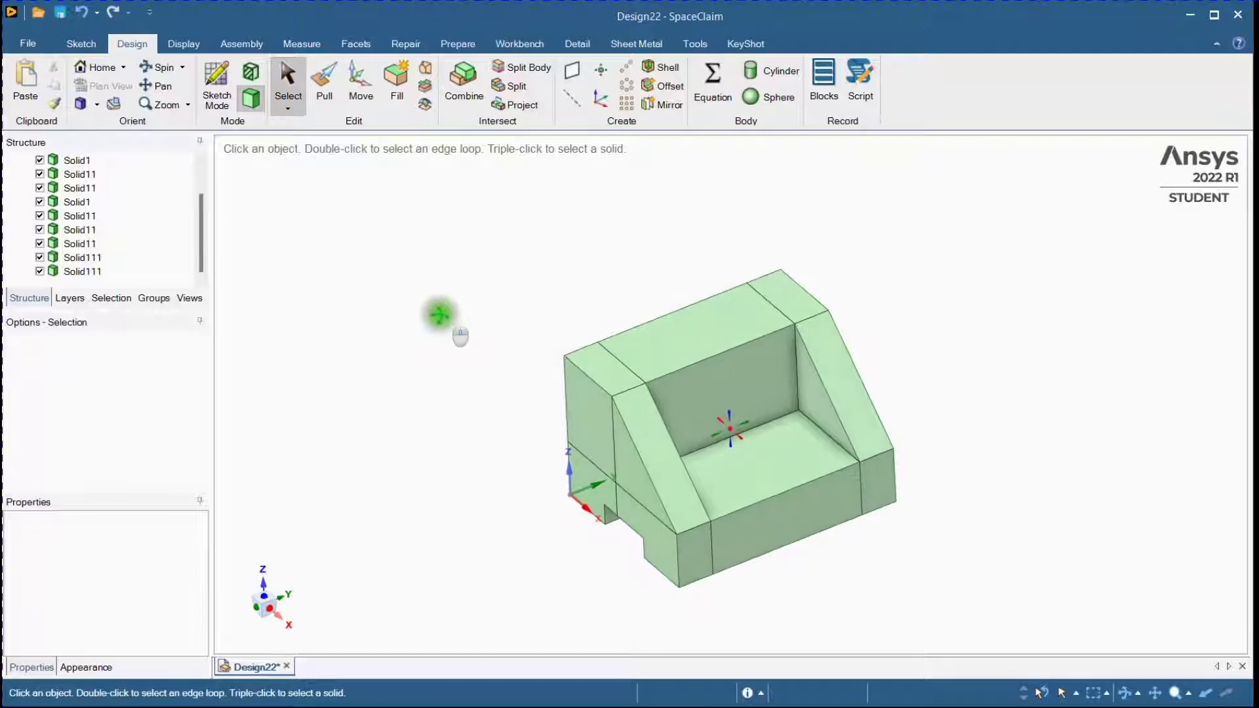
pyautogui.click(805, 399)
pyautogui.click(577, 73)
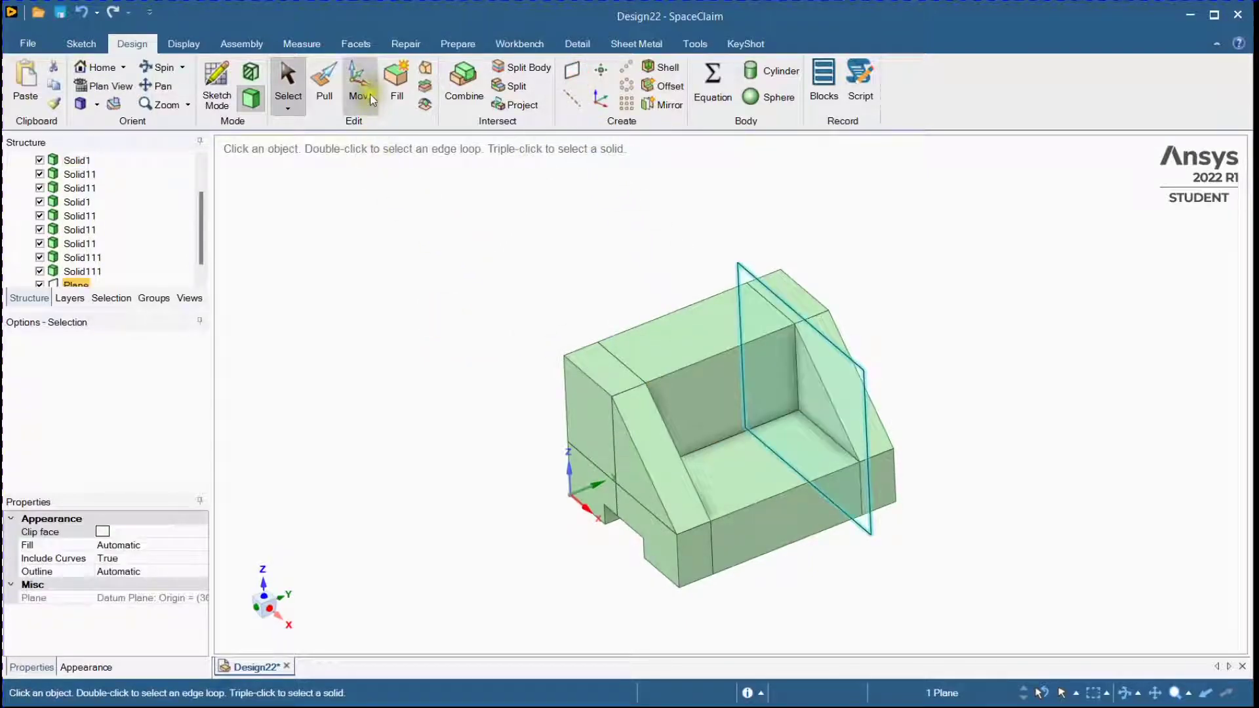
pyautogui.press('m')
pyautogui.moveTo(746, 425); pyautogui.dragTo(738, 431)
pyautogui.click(739, 430)
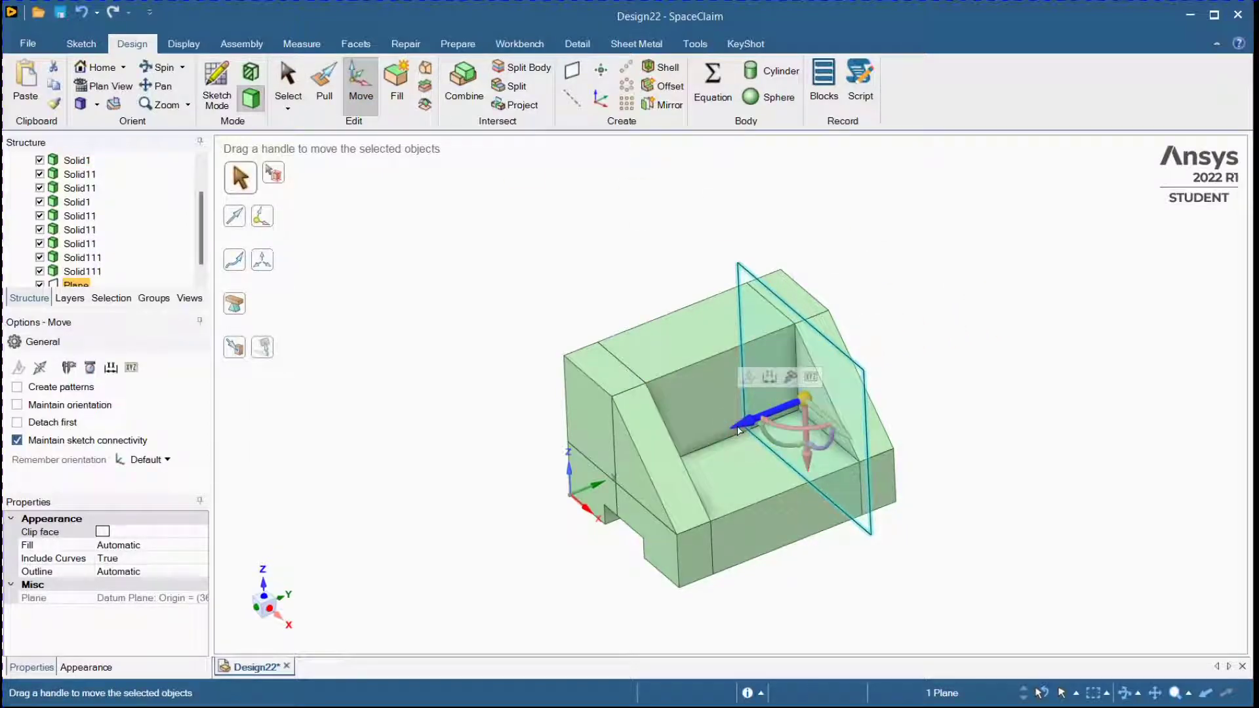
pyautogui.write('2')
pyautogui.press('Return')
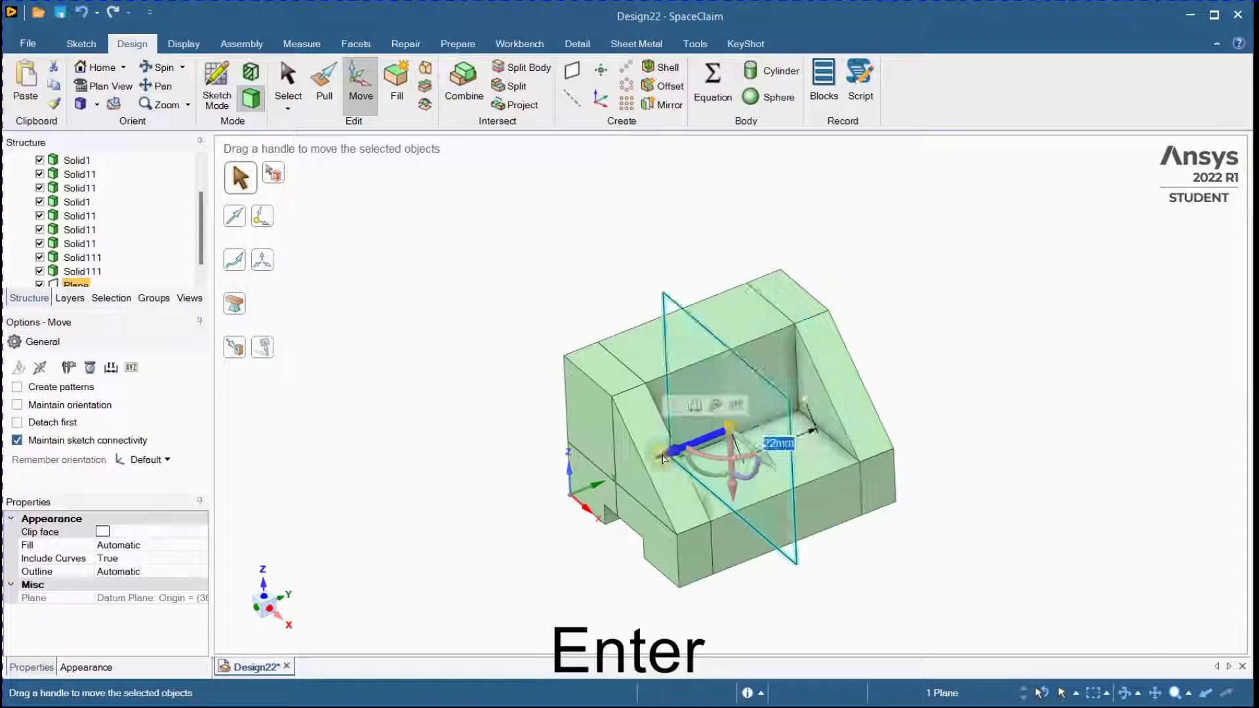
# - Split the middle back-wall body and the middle base body at the plane between the two side walls
pyautogui.click(525, 72)
pyautogui.click(677, 365)
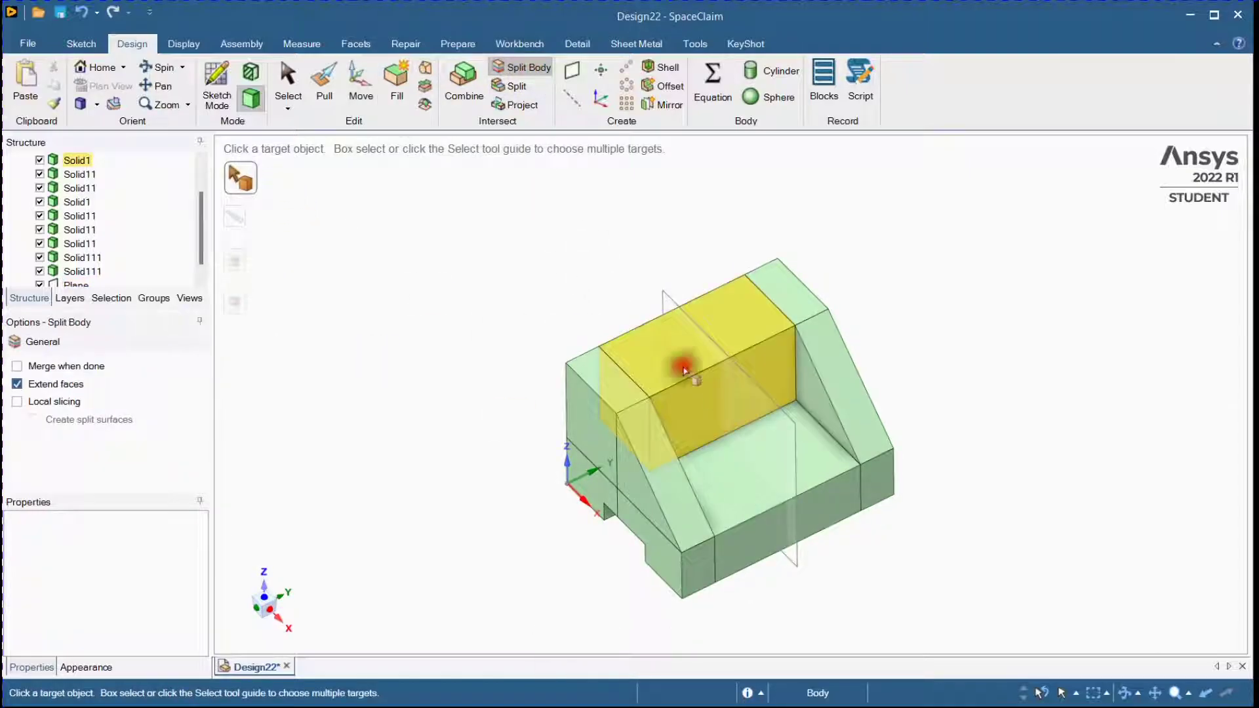
pyautogui.click(724, 467)
pyautogui.keyDown('ctrl'); pyautogui.click(761, 498); pyautogui.keyUp('ctrl')
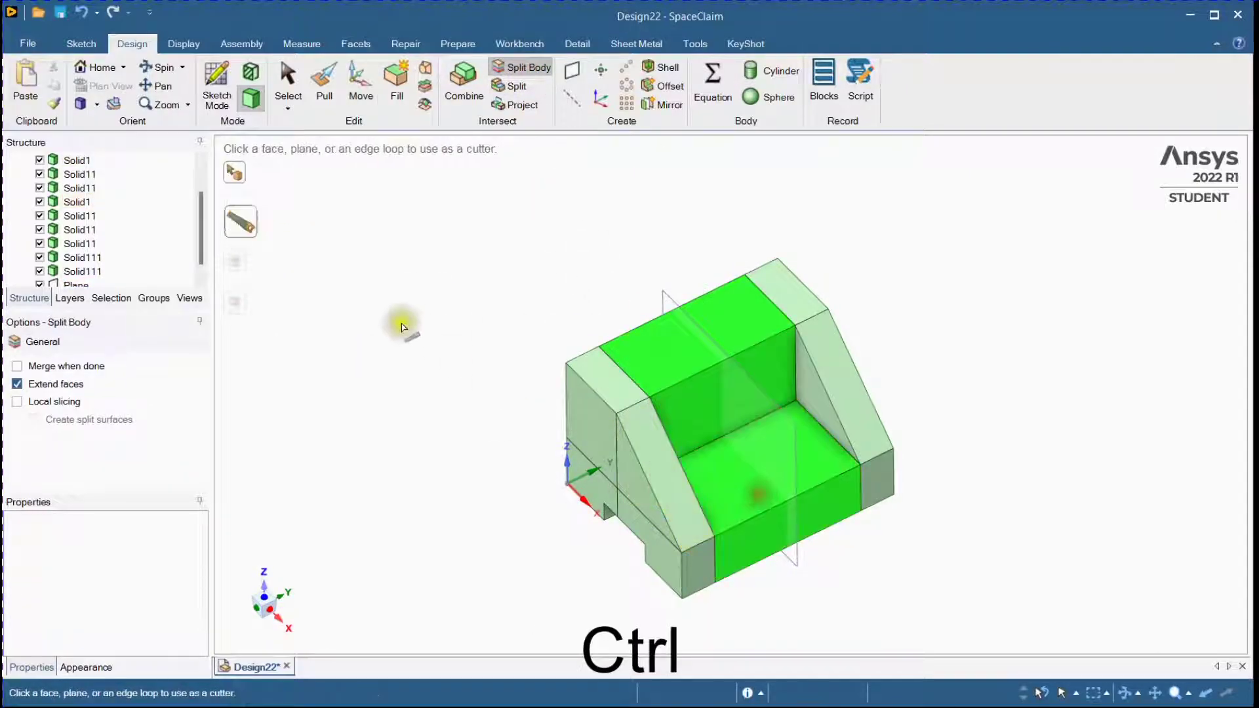
pyautogui.click(667, 290)
pyautogui.press('Escape')
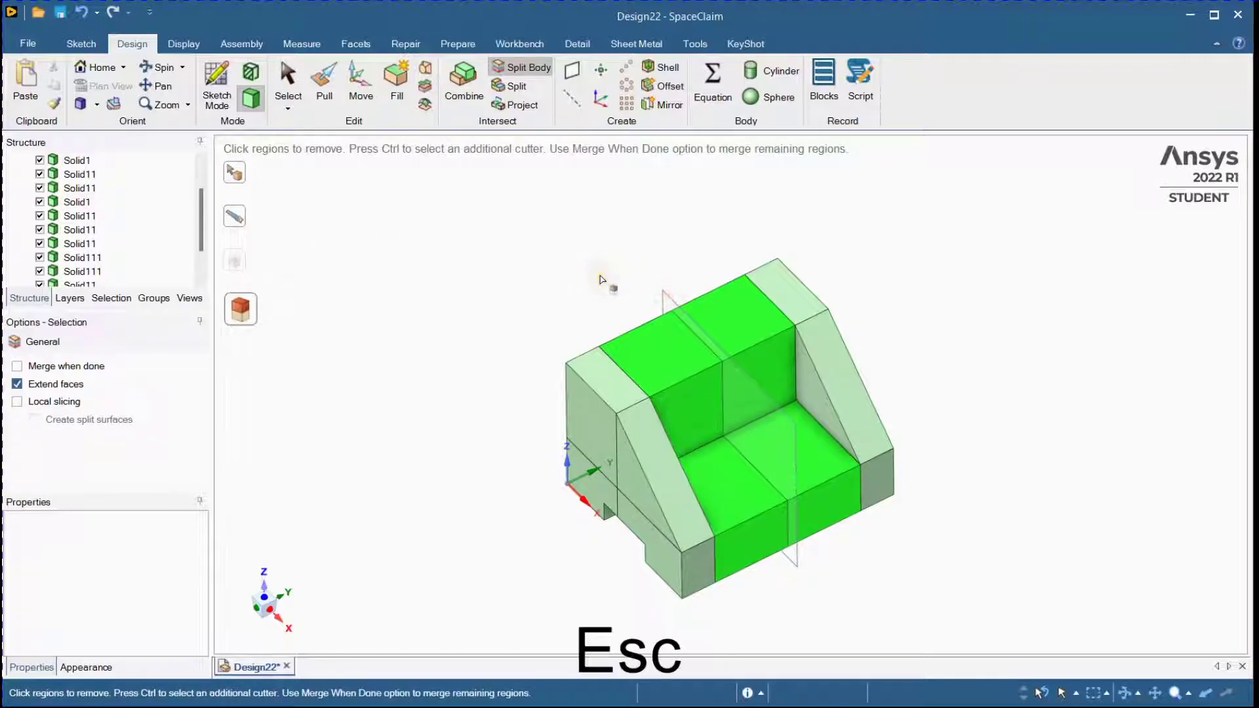
pyautogui.moveTo(600, 276); pyautogui.dragTo(593, 253, button='middle')
pyautogui.click(782, 398)
pyautogui.click(787, 404)
pyautogui.press('Delete')
pyautogui.click(785, 479)
pyautogui.click(725, 533)
pyautogui.moveTo(784, 480); pyautogui.dragTo(696, 543, button='middle')
pyautogui.press('F9')
pyautogui.click(697, 497)
pyautogui.moveTo(694, 497); pyautogui.dragTo(710, 490, button='middle')
pyautogui.hotkey('ctrl', 'z')
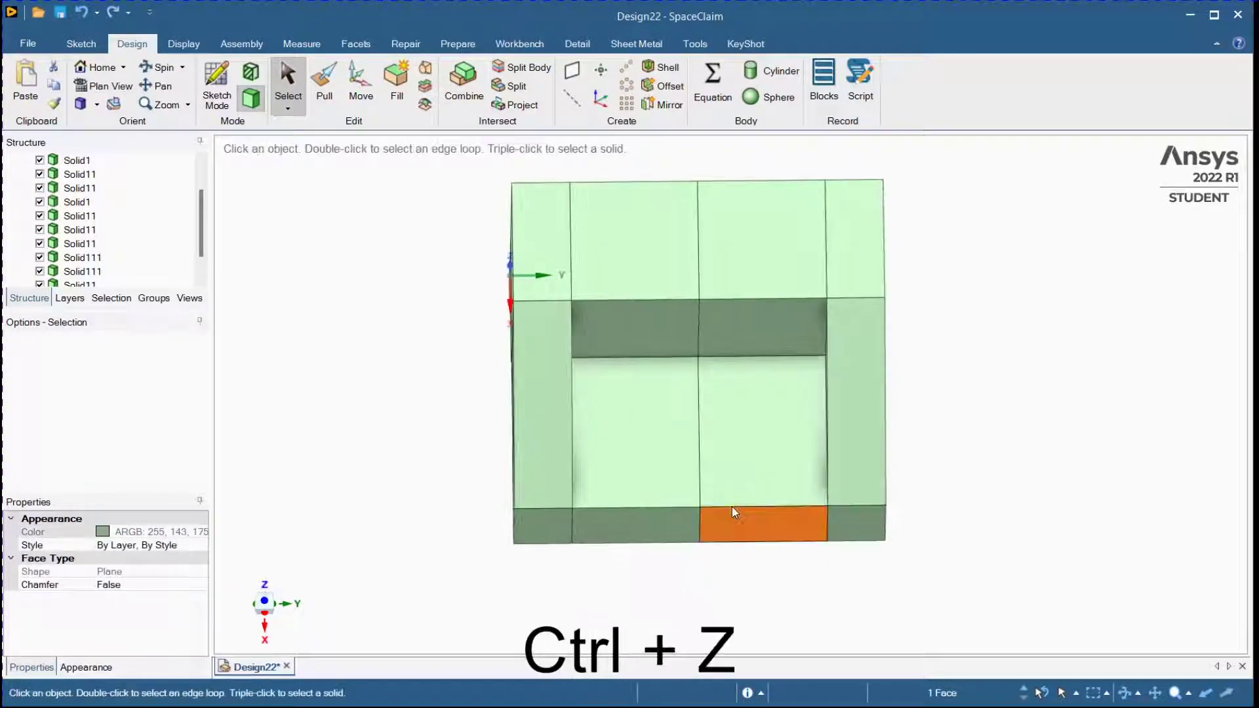
pyautogui.hotkey('ctrl', 'z')
pyautogui.hotkey('ctrl', 'z')
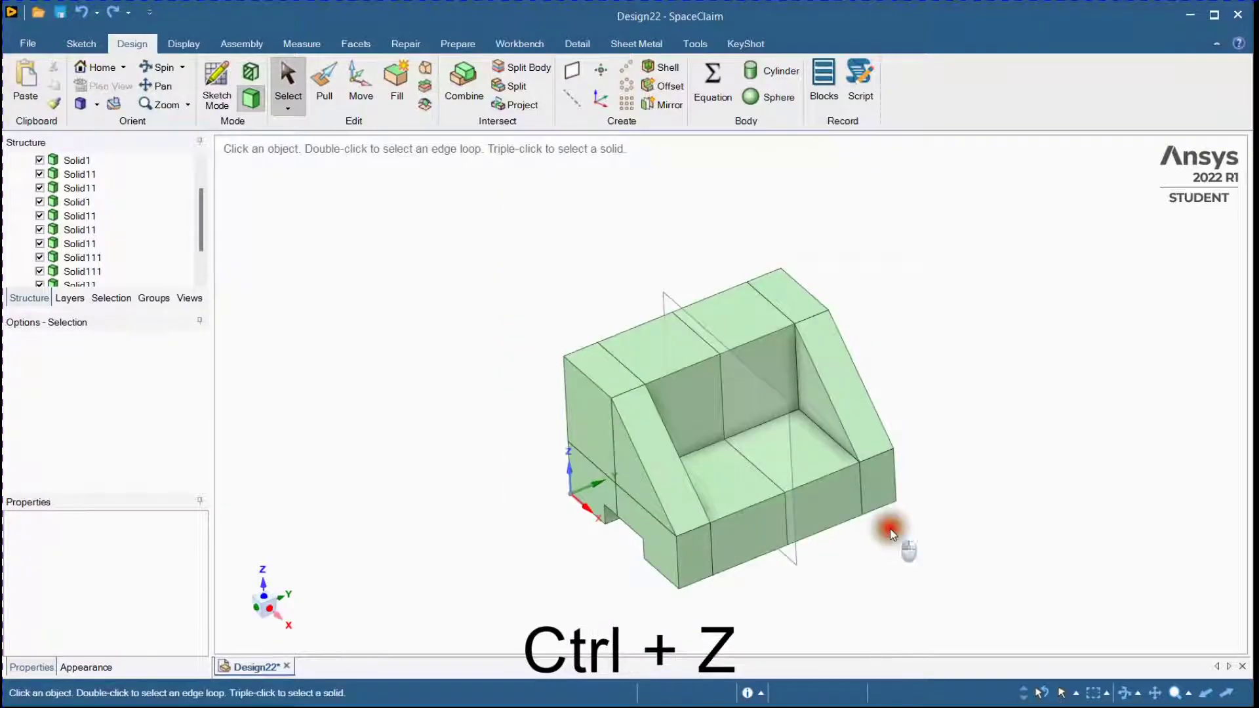
# - Move the middle plane 9 mm toward the far side wall
pyautogui.keyDown('ctrl'); pyautogui.moveTo(805, 537); pyautogui.dragTo(820, 560, button='middle'); pyautogui.keyUp('ctrl')
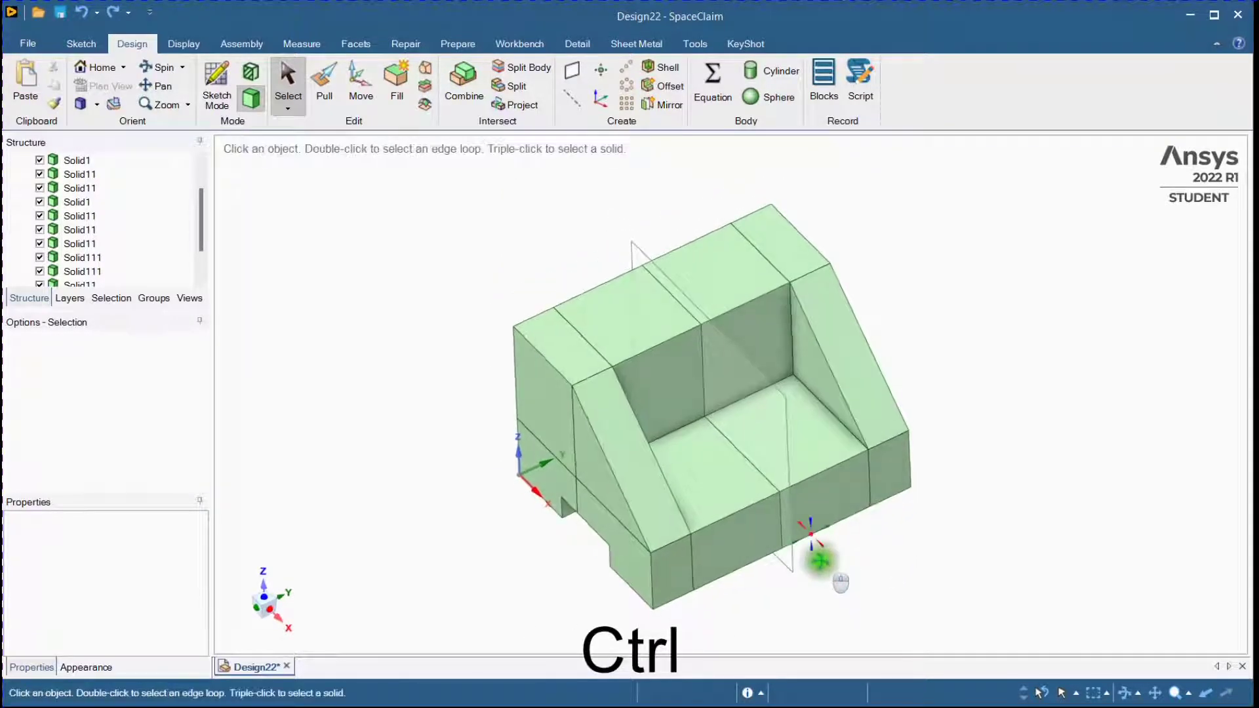
pyautogui.click(794, 563)
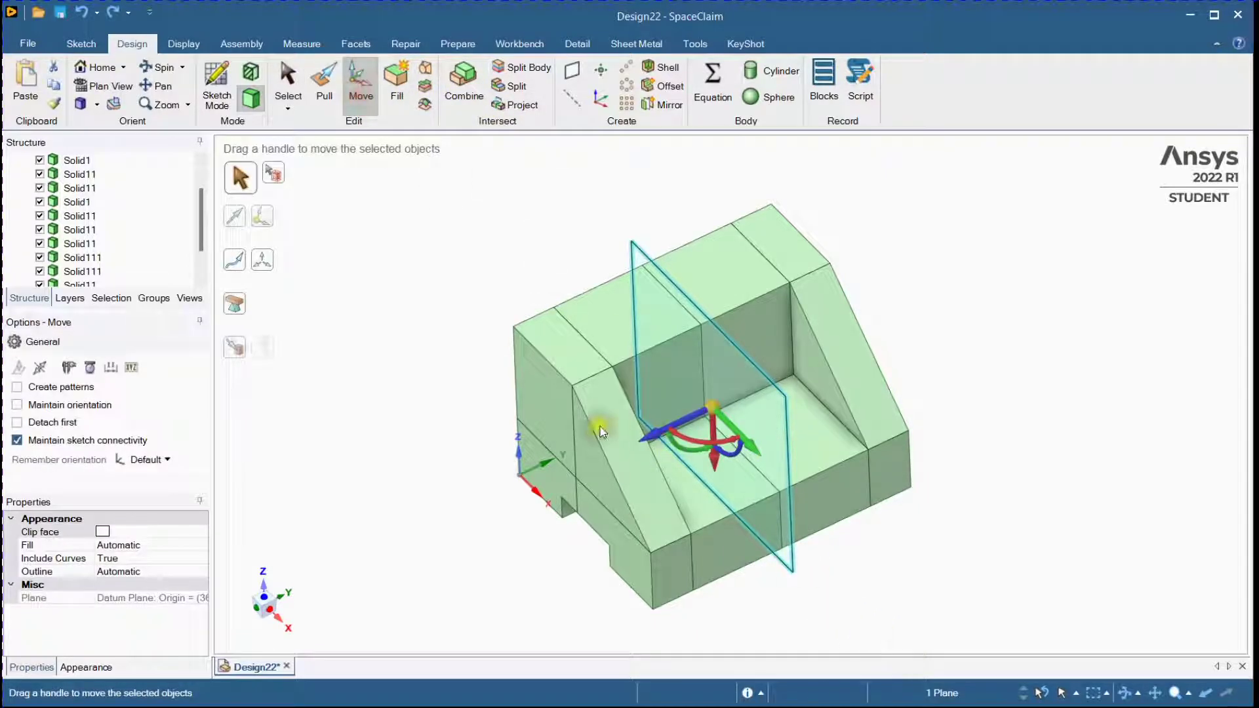
pyautogui.click(646, 439)
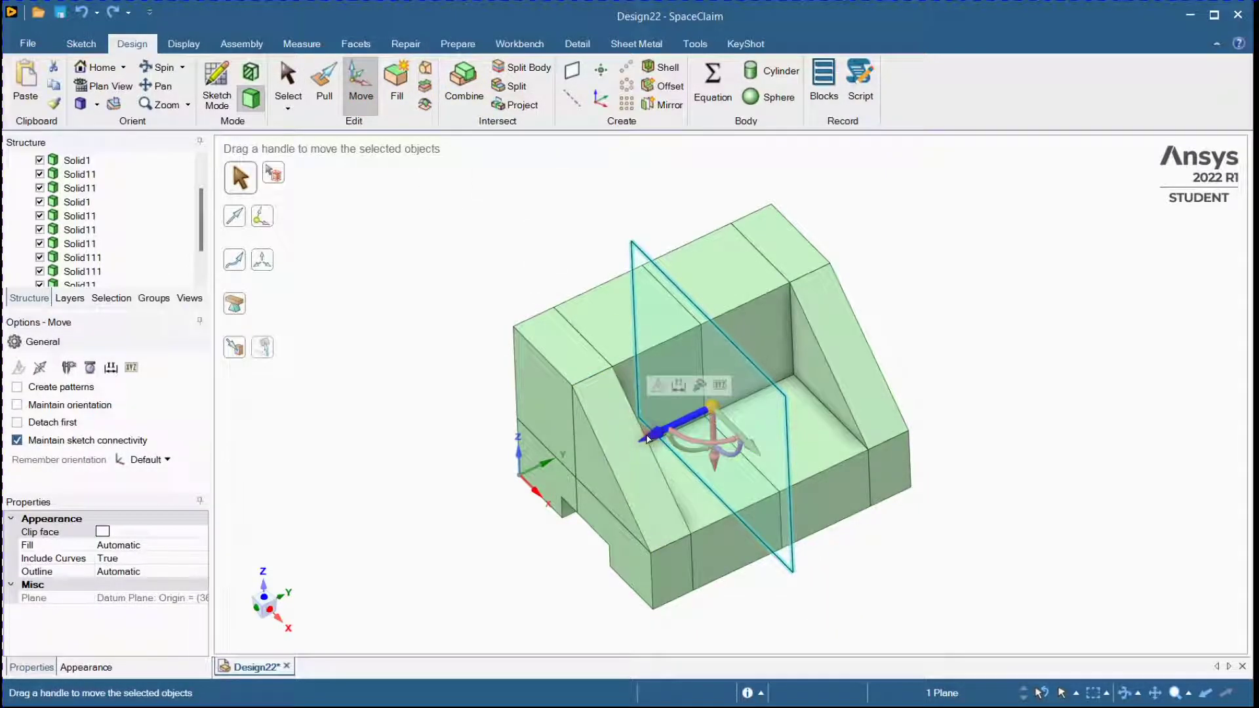
pyautogui.write('-9')
pyautogui.press('Return')
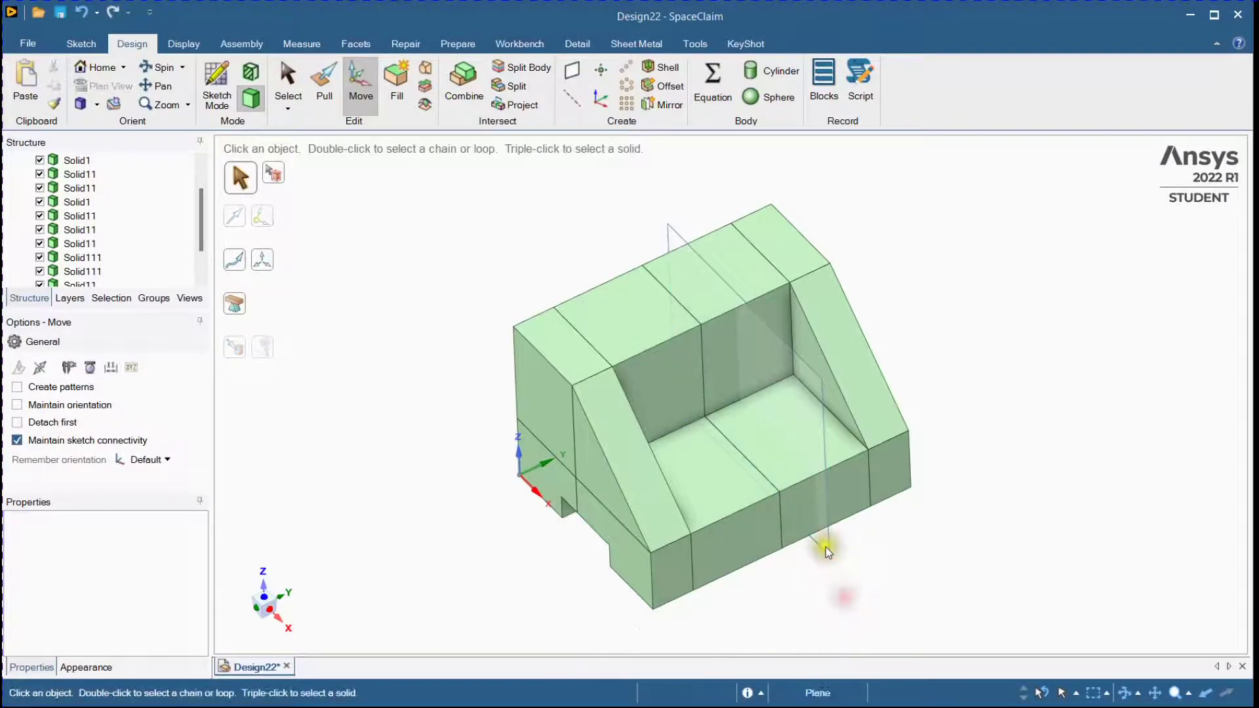
# - Copy the moved plane and place the copy equally far from the middle split on the near wall's side
pyautogui.click(827, 548)
pyautogui.hotkey('ctrl', 'c')
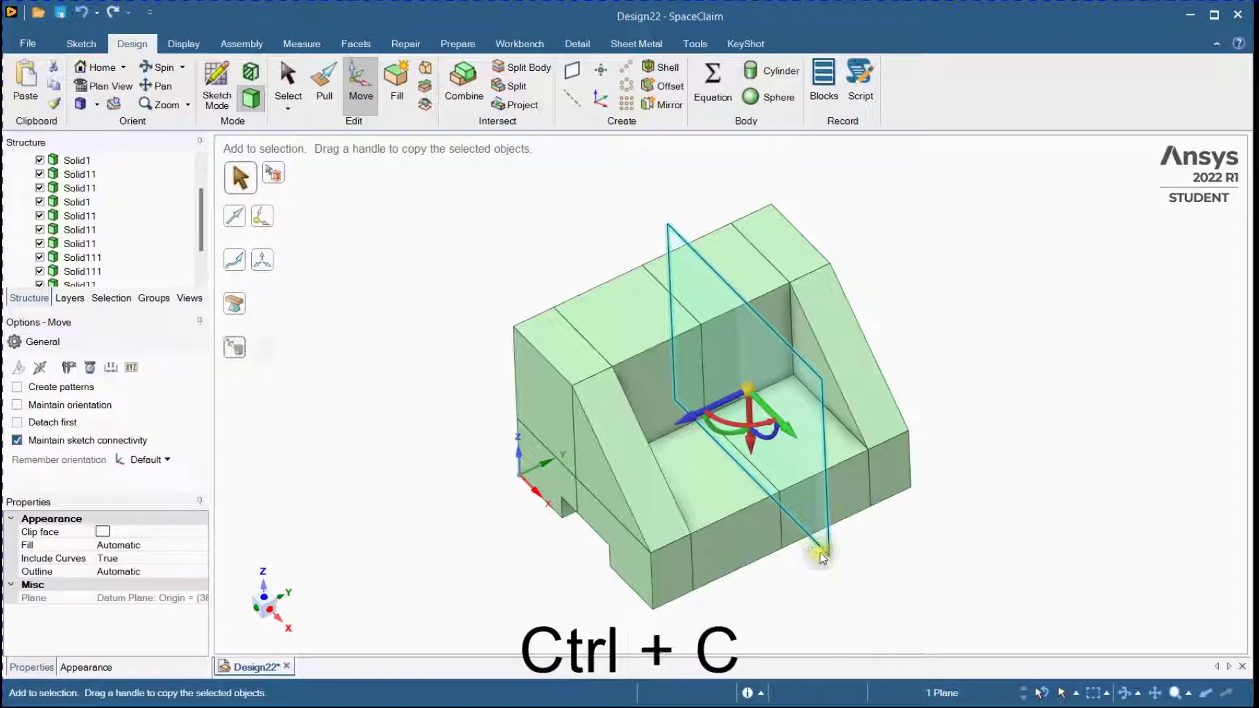
pyautogui.hotkey('ctrl', 'v')
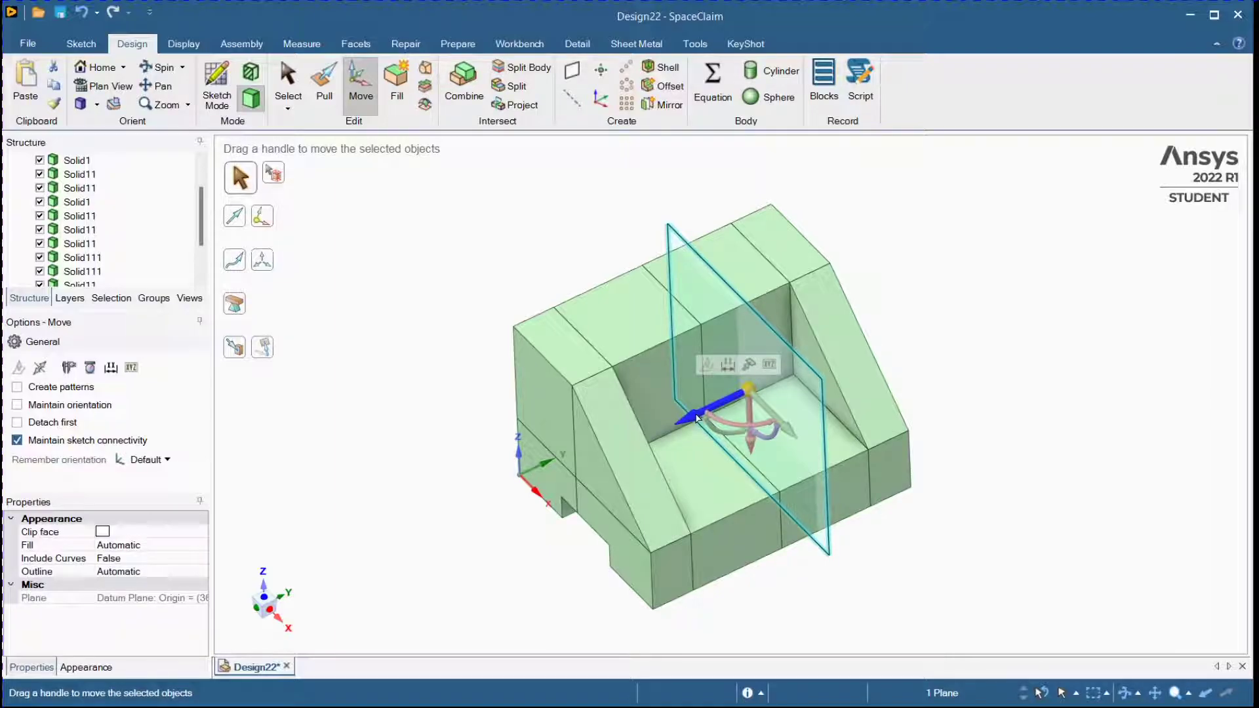
pyautogui.write('8')
pyautogui.press('Return')
pyautogui.click(886, 558)
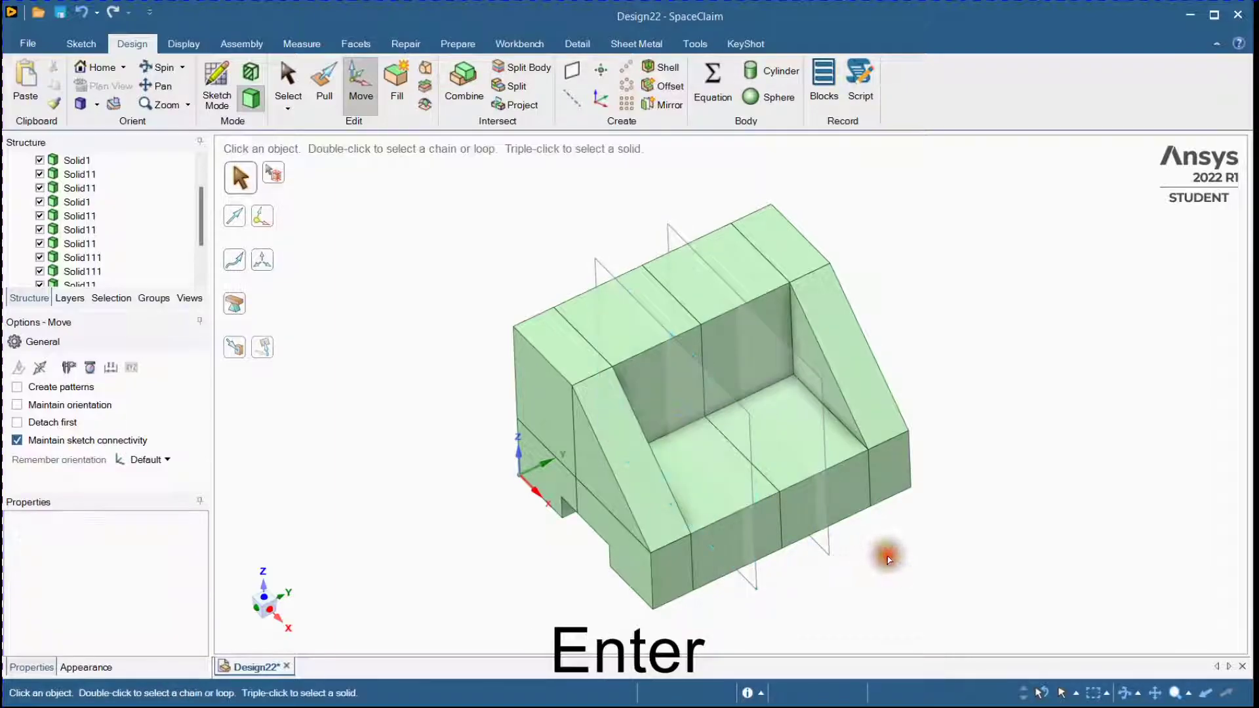
pyautogui.keyDown('ctrl'); pyautogui.moveTo(887, 558); pyautogui.dragTo(875, 565, button='middle'); pyautogui.keyUp('ctrl')
# - Split the two middle base bodies using both planes as cutters
pyautogui.click(523, 68)
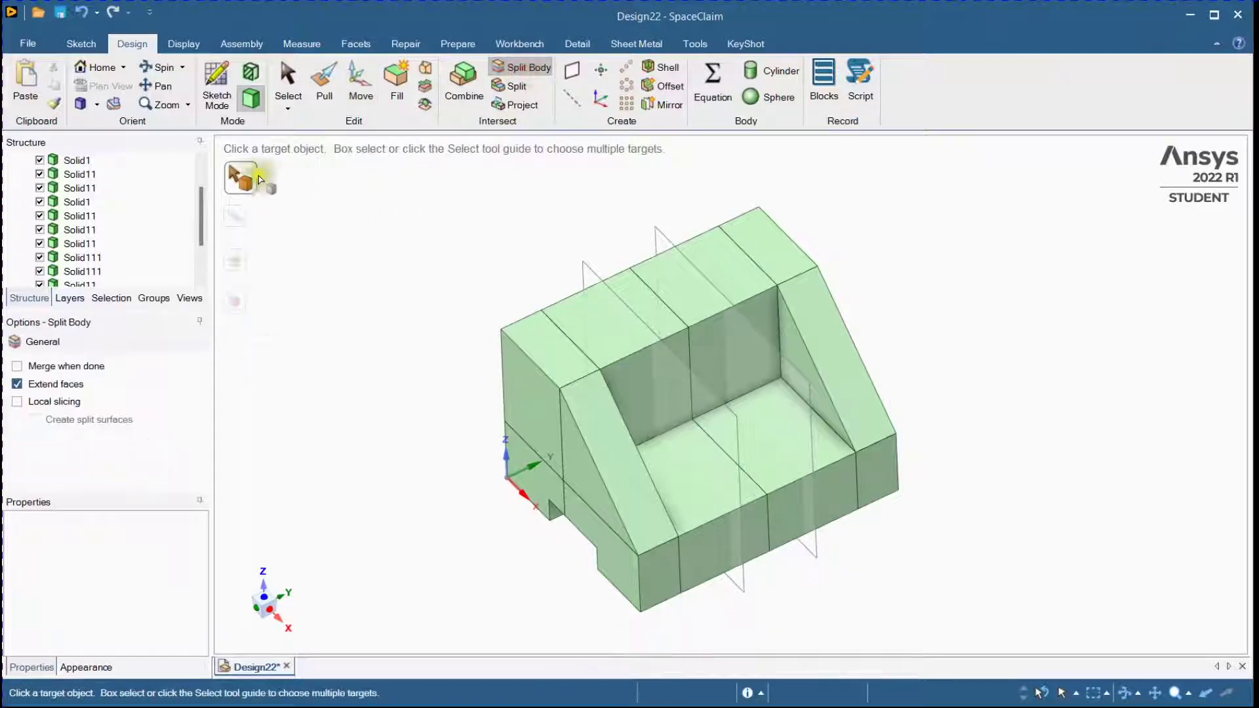
pyautogui.click(756, 505)
pyautogui.click(788, 497)
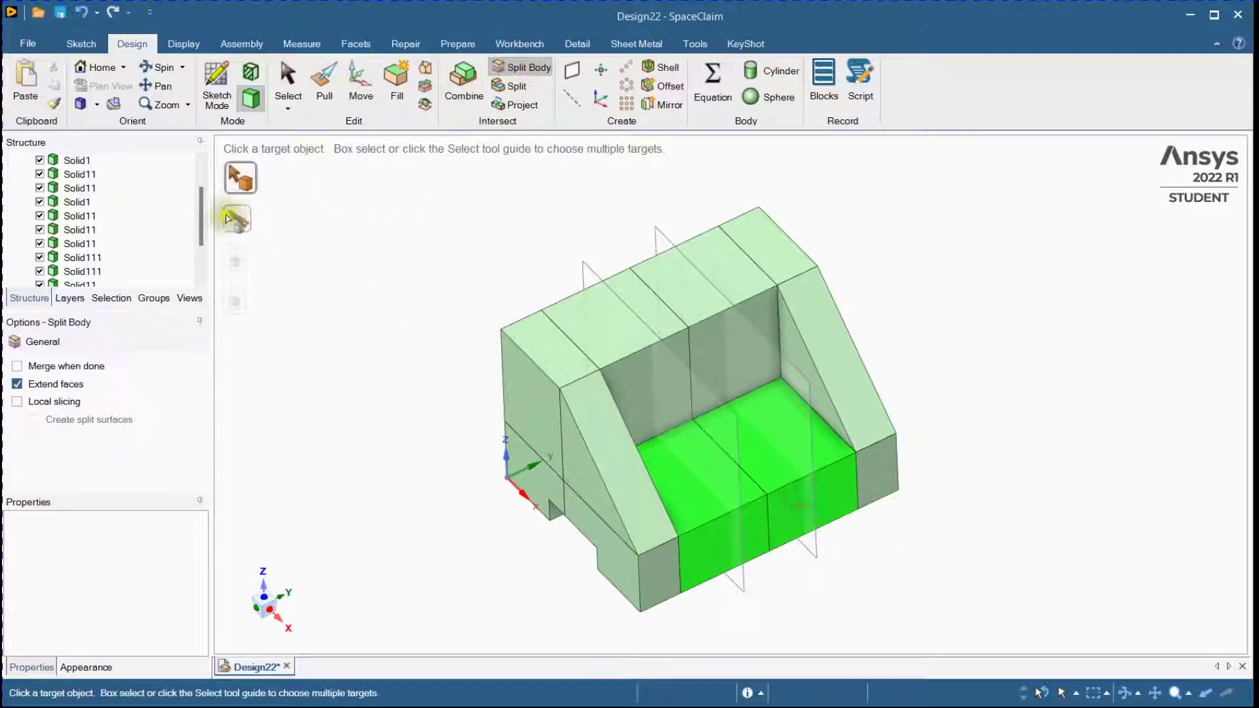
pyautogui.click(743, 582)
pyautogui.click(814, 578)
pyautogui.press('Escape')
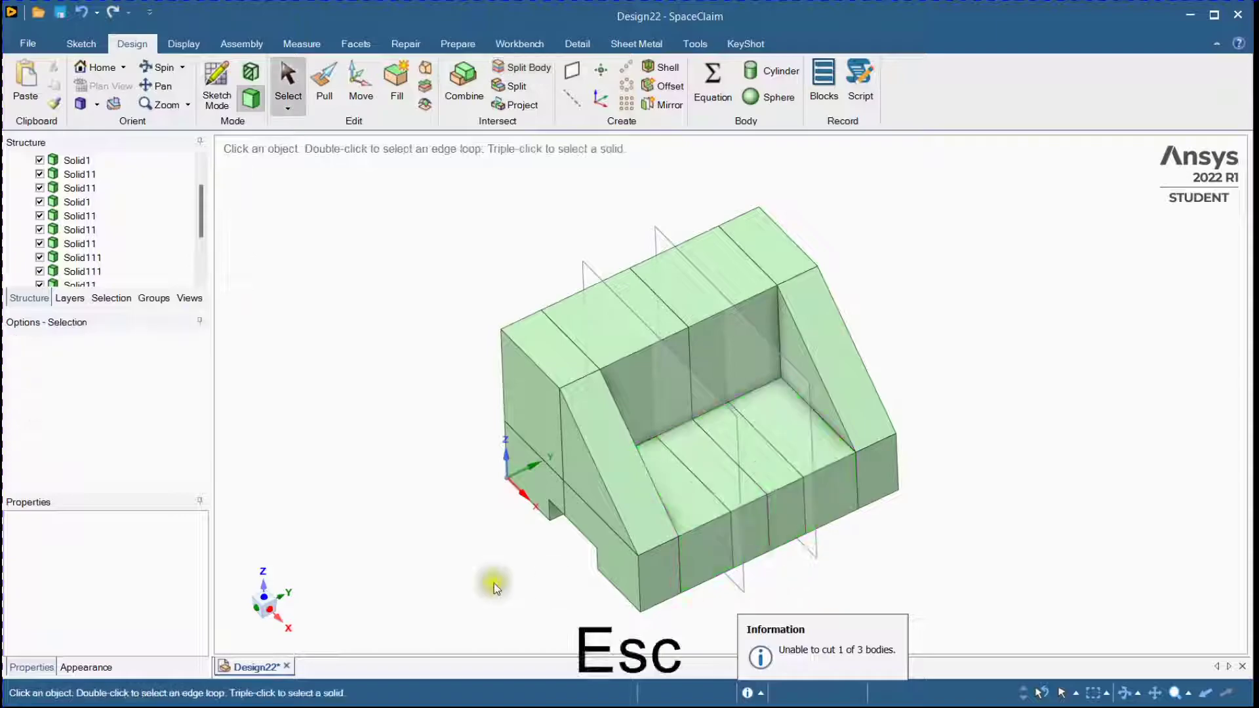
# - Switch to a top view and restrict the selection filter to edges
pyautogui.click(267, 590)
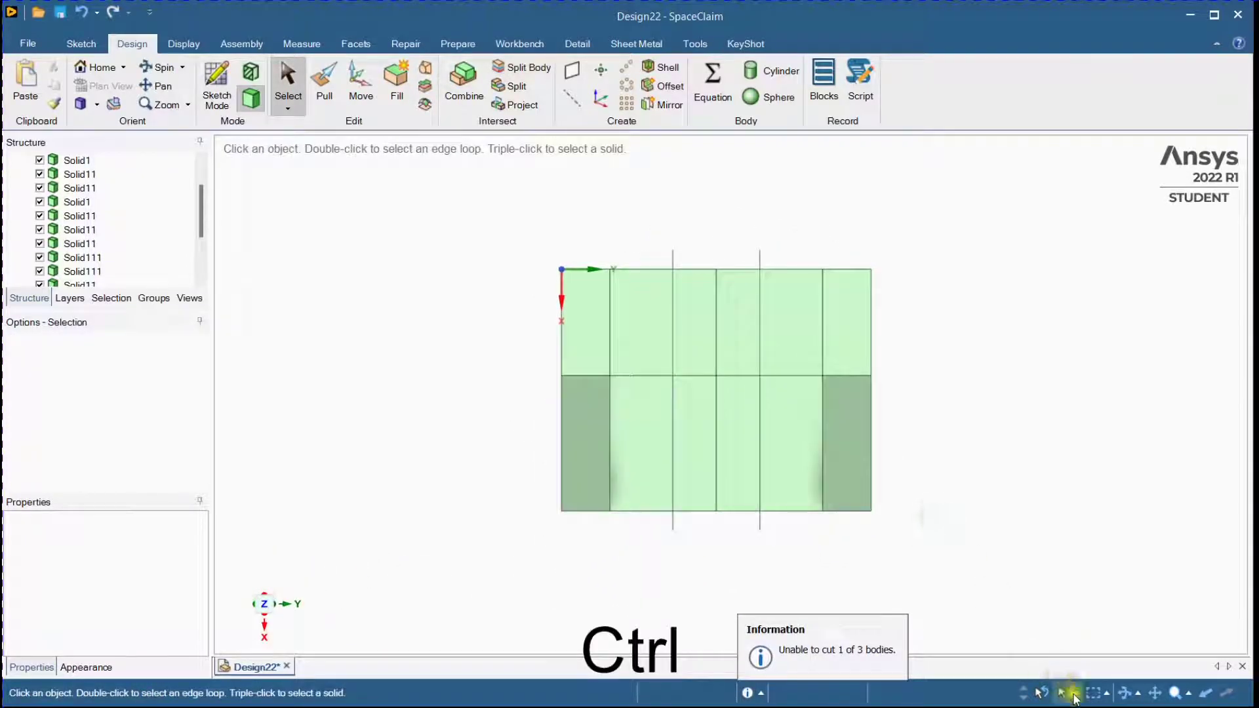
pyautogui.click(1074, 695)
pyautogui.click(1061, 539)
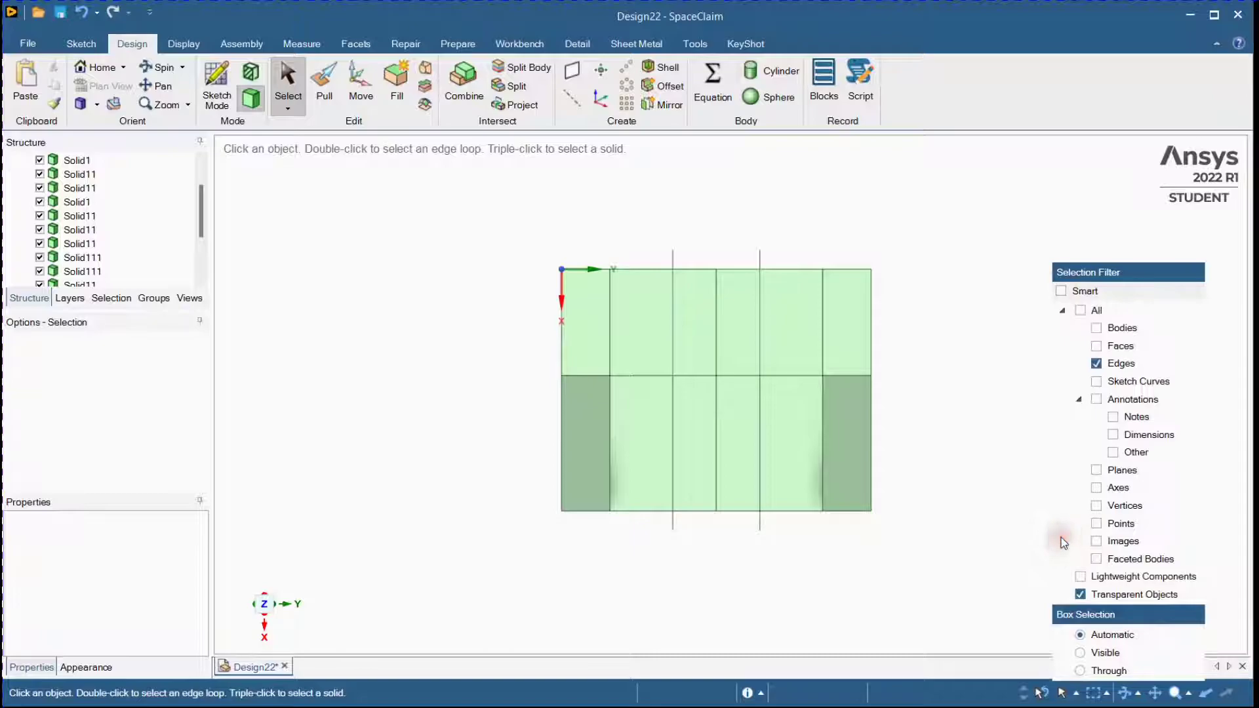
pyautogui.click(1096, 364)
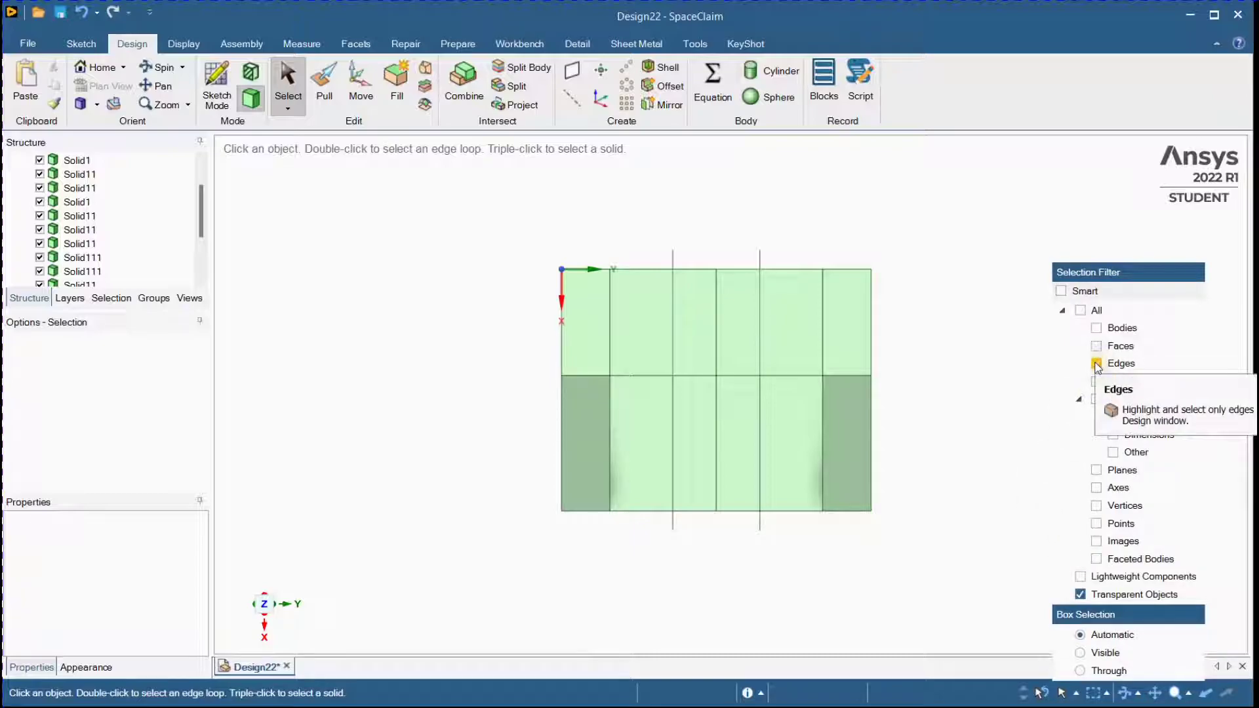
# - Move the two vertical outer edges at the base's middle split 10 mm toward the back wall, forming a V-notch
pyautogui.click(779, 579)
pyautogui.moveTo(732, 528); pyautogui.dragTo(733, 528)
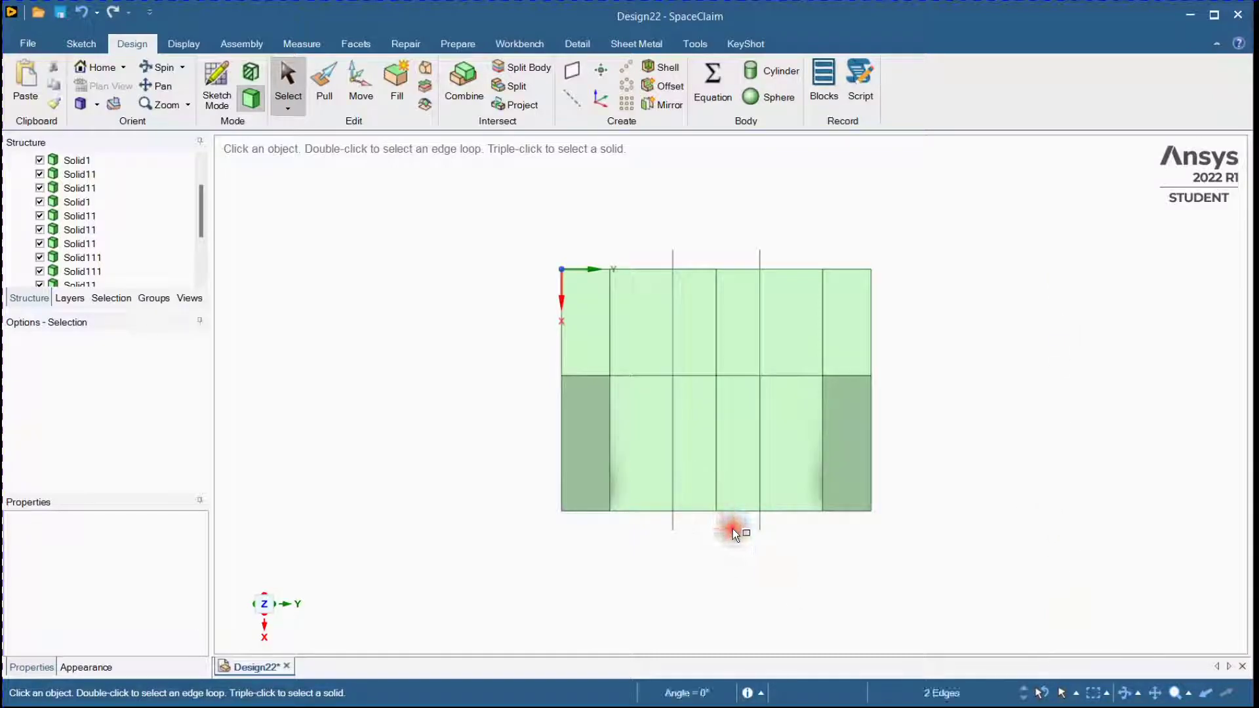
pyautogui.click(355, 99)
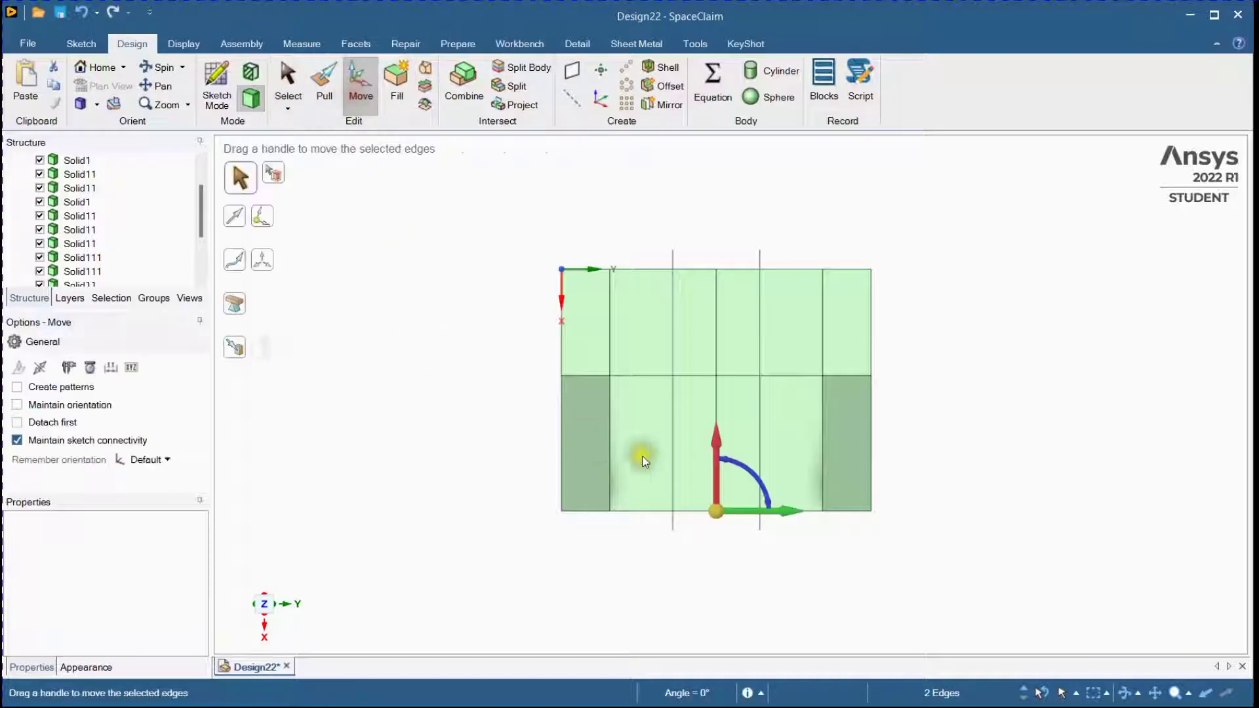
pyautogui.click(717, 440)
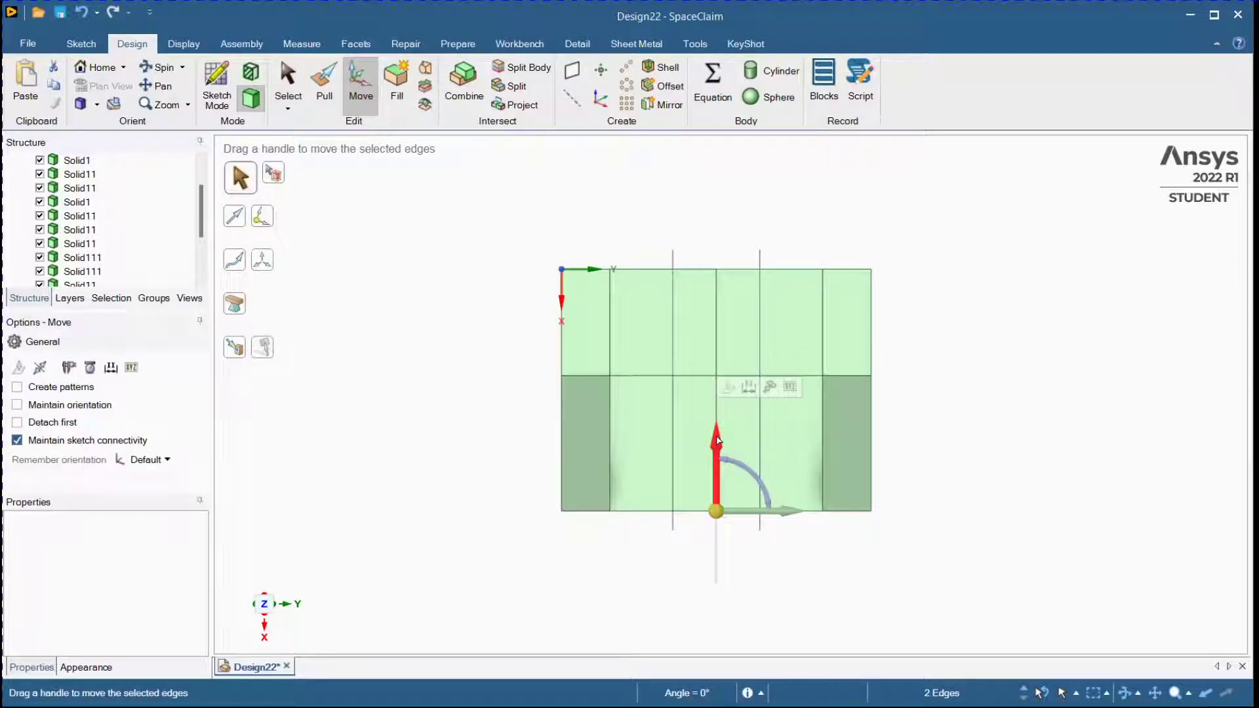
pyautogui.write('10')
pyautogui.press('Return')
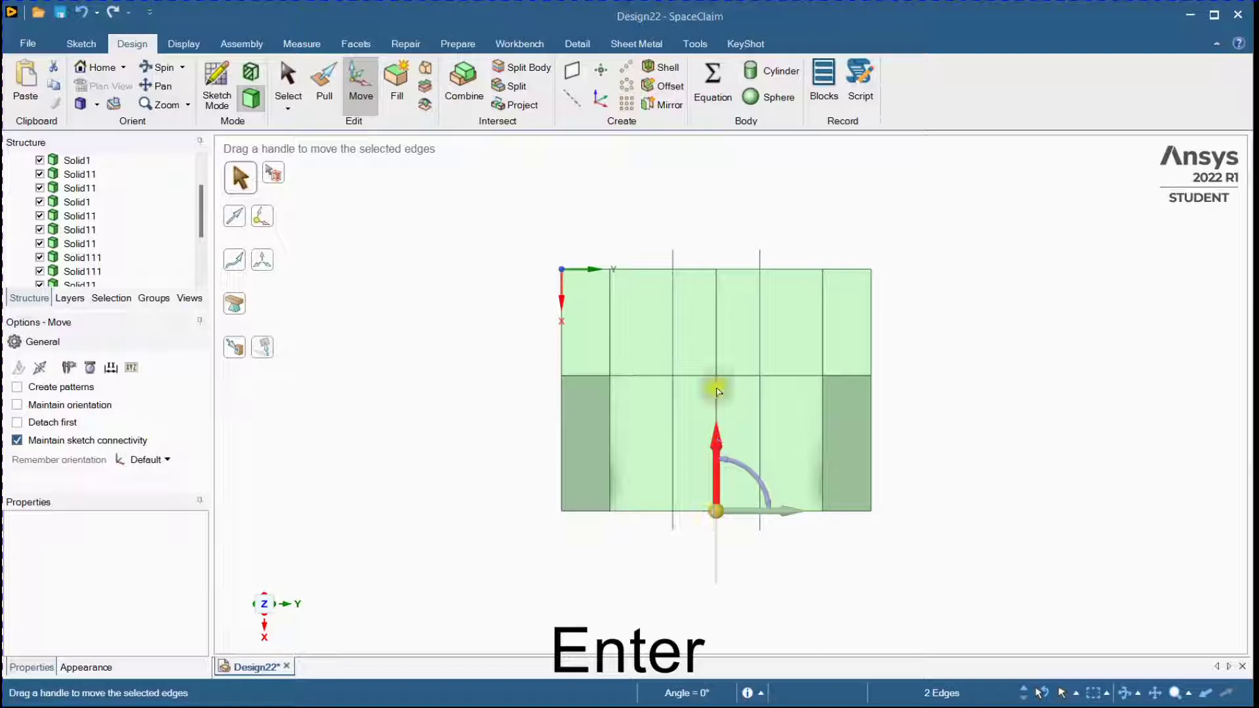
pyautogui.click(710, 566)
# - Delete the two construction planes from the design
pyautogui.moveTo(710, 565); pyautogui.dragTo(711, 399, button='middle')
pyautogui.scroll(5, 238, 254)
pyautogui.scroll(1, 180, 242)
pyautogui.scroll(-3, 183, 246)
pyautogui.click(88, 259)
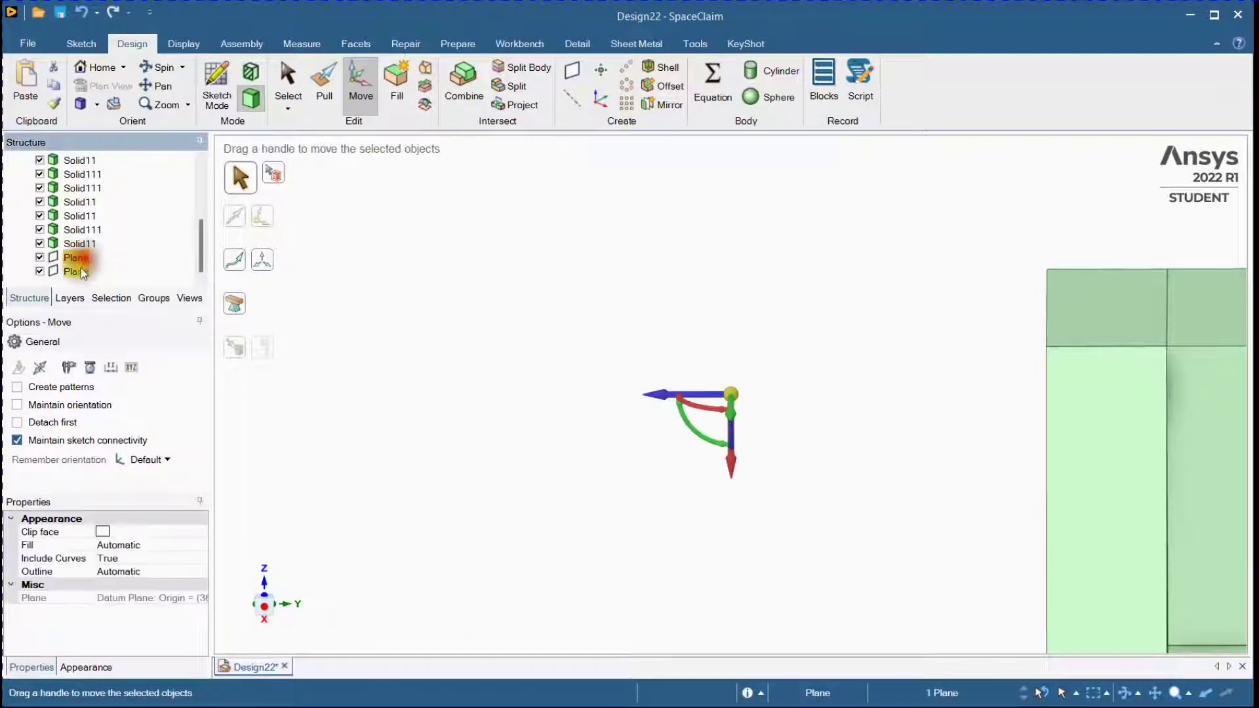
pyautogui.keyDown('ctrl'); pyautogui.click(91, 272); pyautogui.keyUp('ctrl')
pyautogui.press('Delete')
pyautogui.scroll(-5, 627, 377)
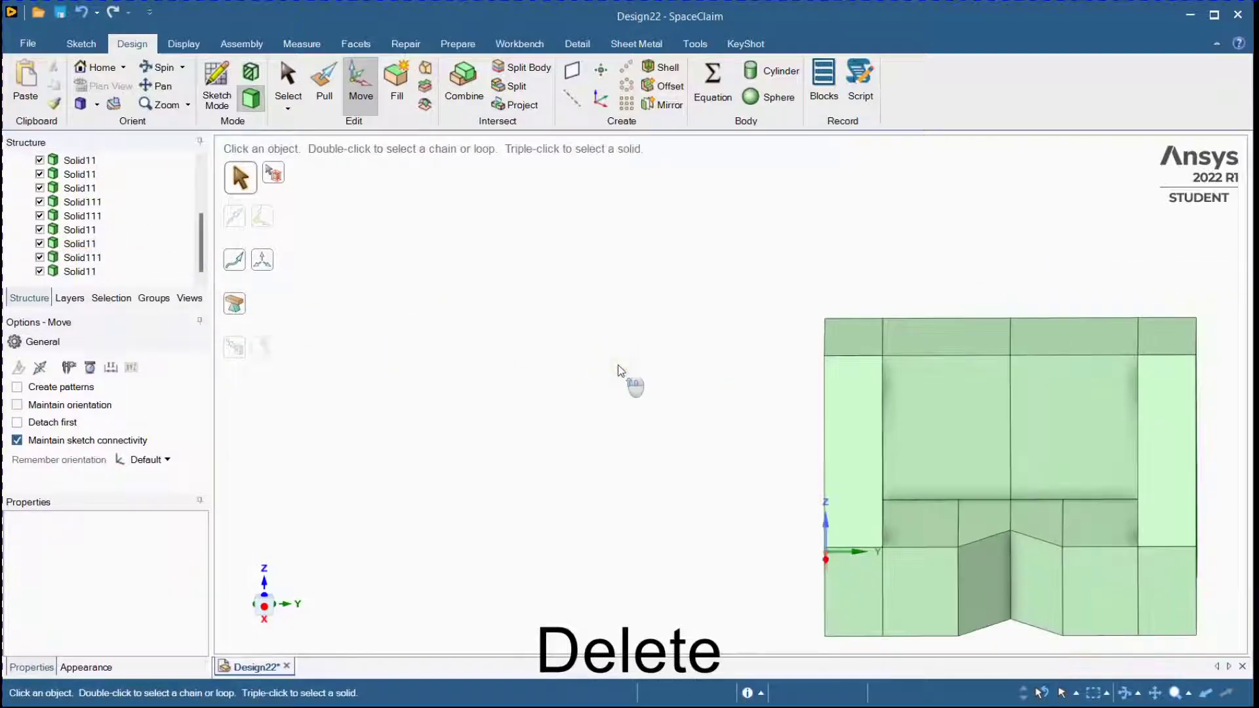
pyautogui.moveTo(711, 422); pyautogui.dragTo(568, 491, button='middle')
pyautogui.press('Escape')
# - Hide the far half of the middle back wall and create a plane on the exposed face at the middle split
pyautogui.click(859, 346)
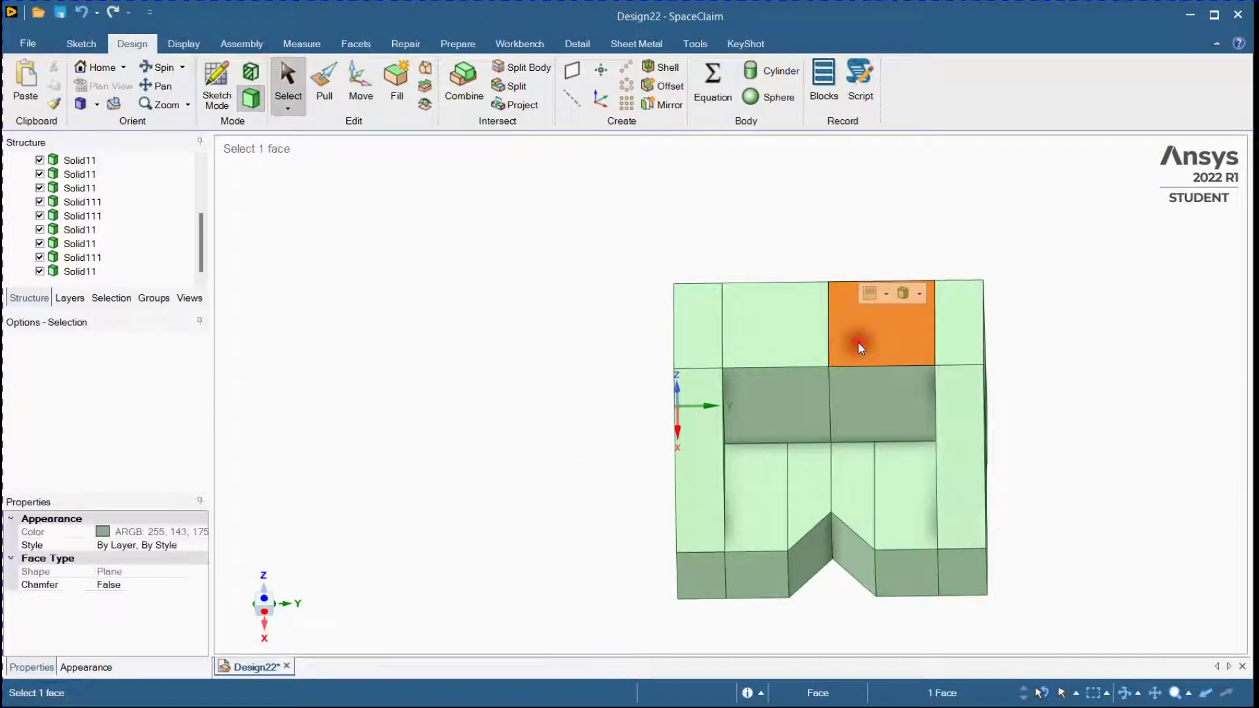
pyautogui.press('F9')
pyautogui.click(795, 376)
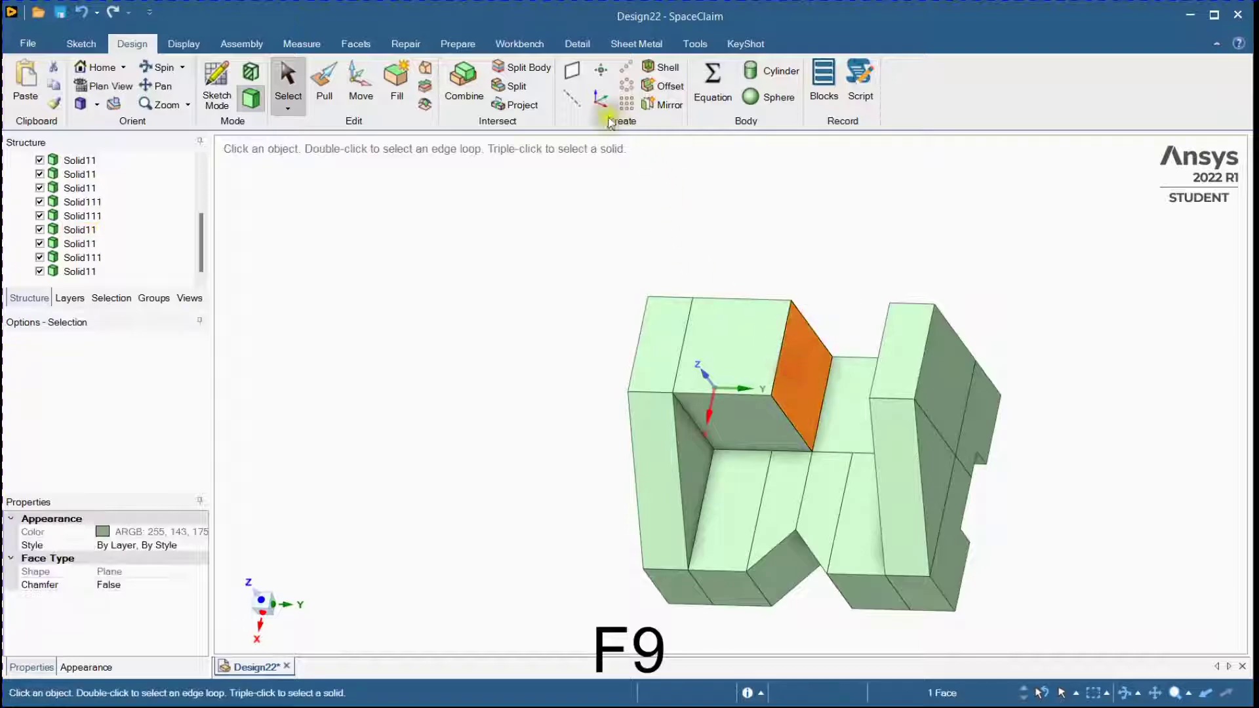
pyautogui.click(576, 74)
pyautogui.keyDown('ctrl'); pyautogui.moveTo(605, 264); pyautogui.dragTo(568, 233, button='middle'); pyautogui.keyUp('ctrl')
# - Move the new plane 15 mm toward the near side wall
pyautogui.click(352, 85)
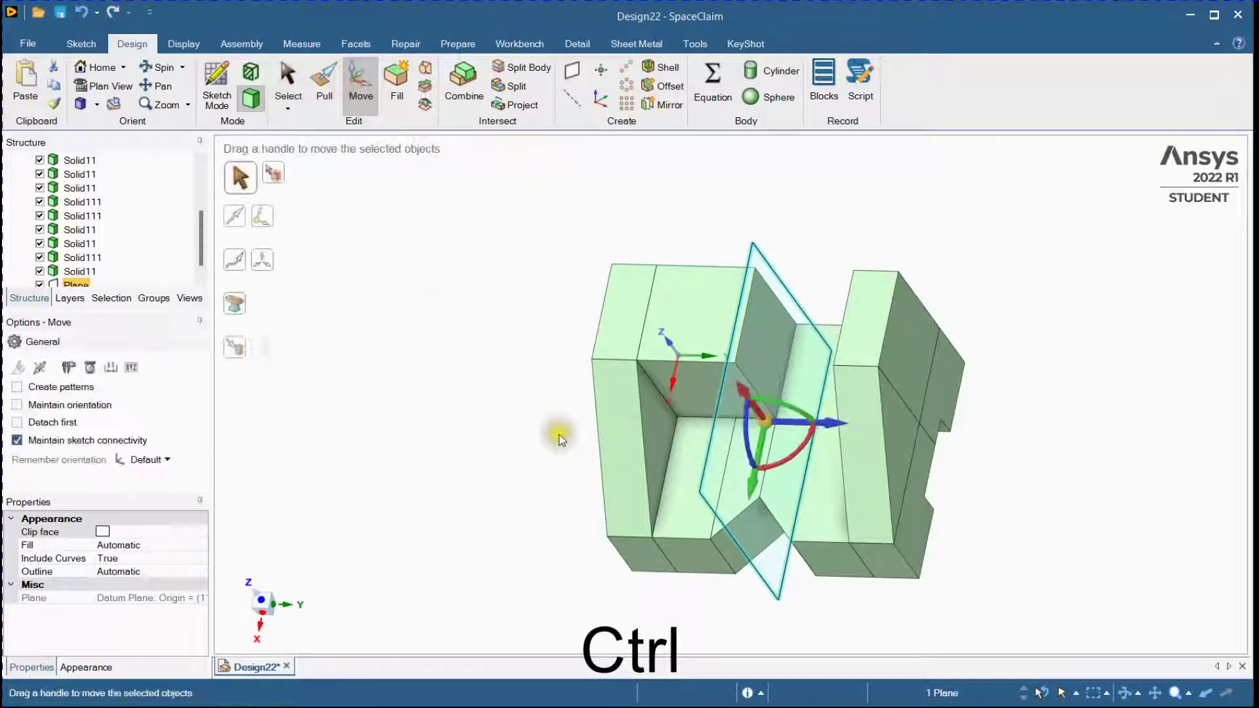
pyautogui.click(832, 424)
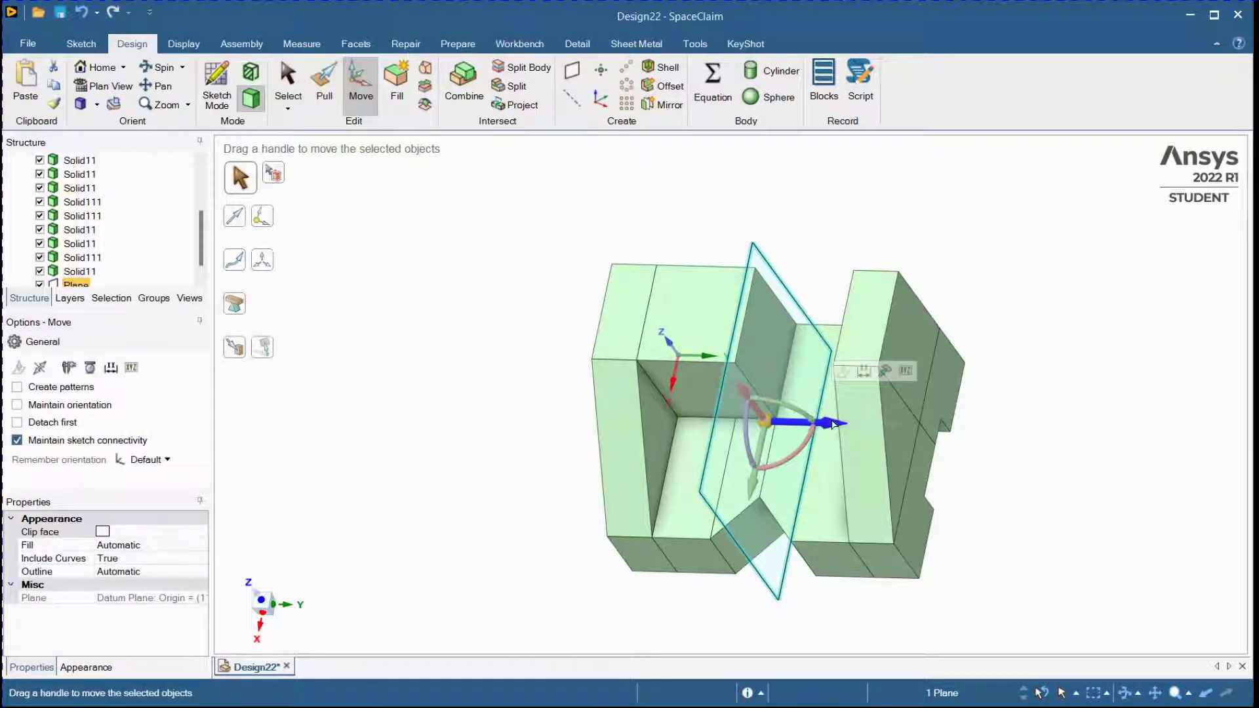
pyautogui.write('-15')
pyautogui.press('Return')
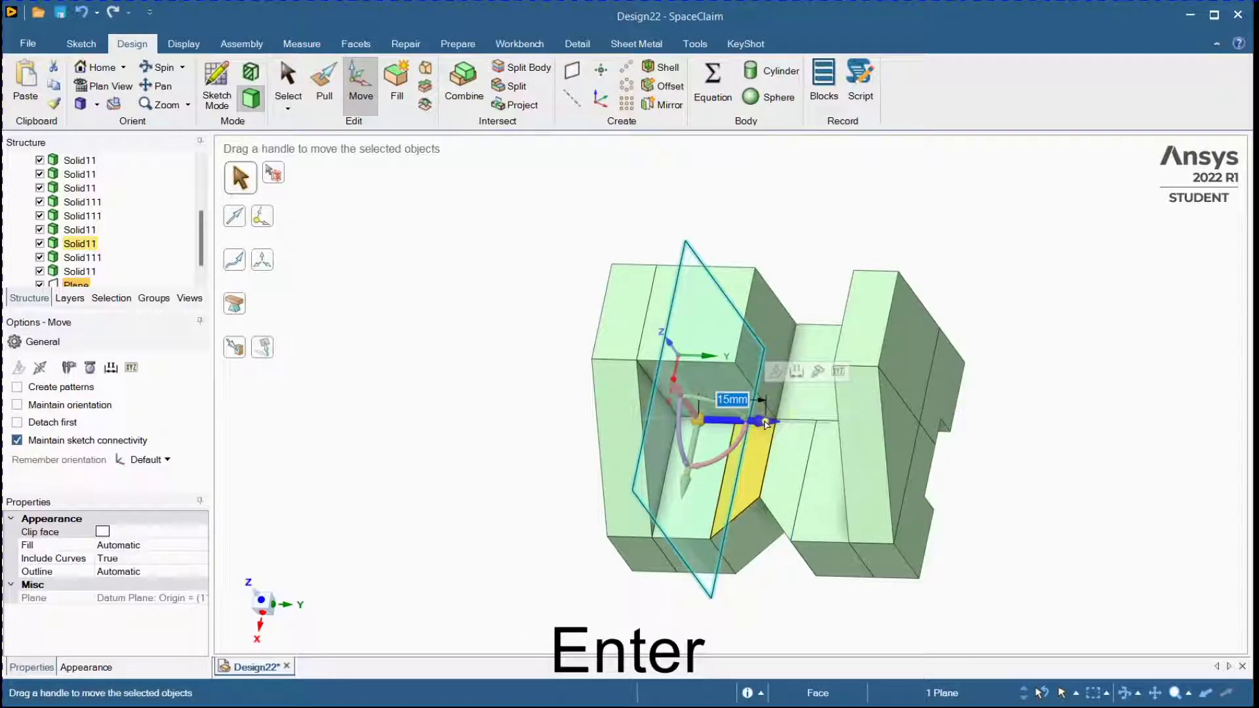
# - Copy the plane and move the copy 30 mm toward the far side wall
pyautogui.hotkey('ctrl', 'c')
pyautogui.hotkey('ctrl', 'v')
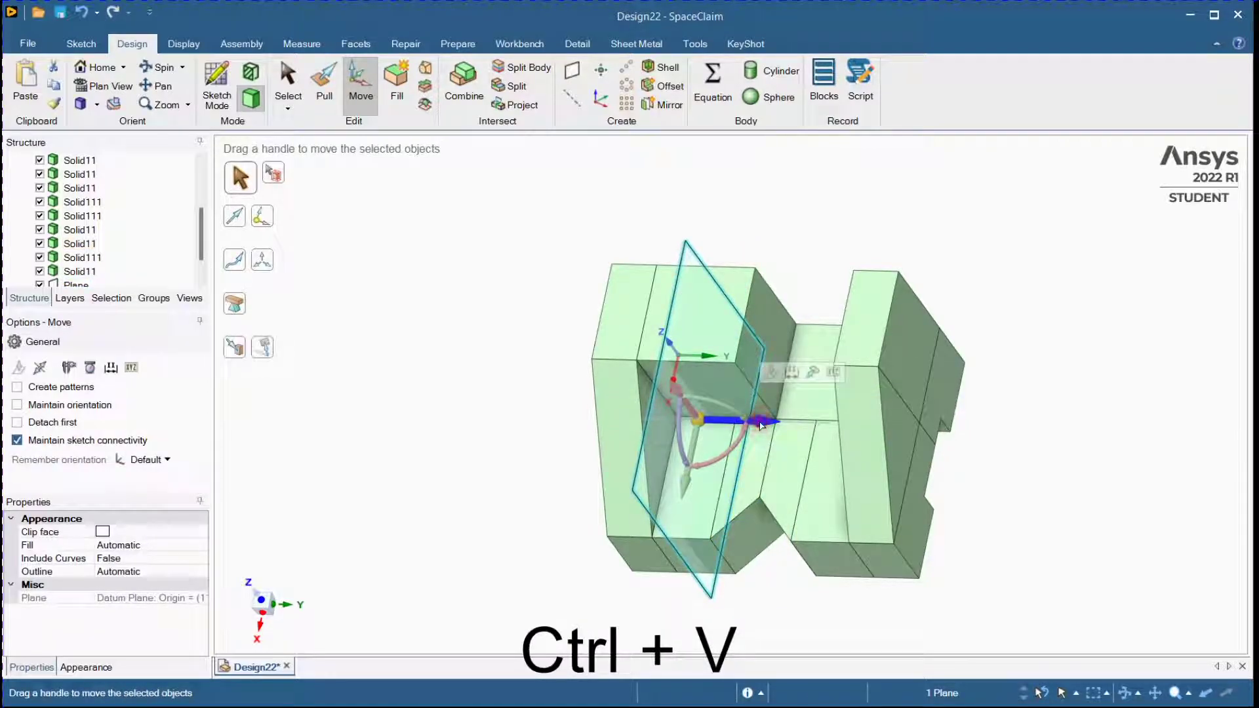
pyautogui.press('Return')
pyautogui.moveTo(760, 425); pyautogui.dragTo(856, 233, button='middle')
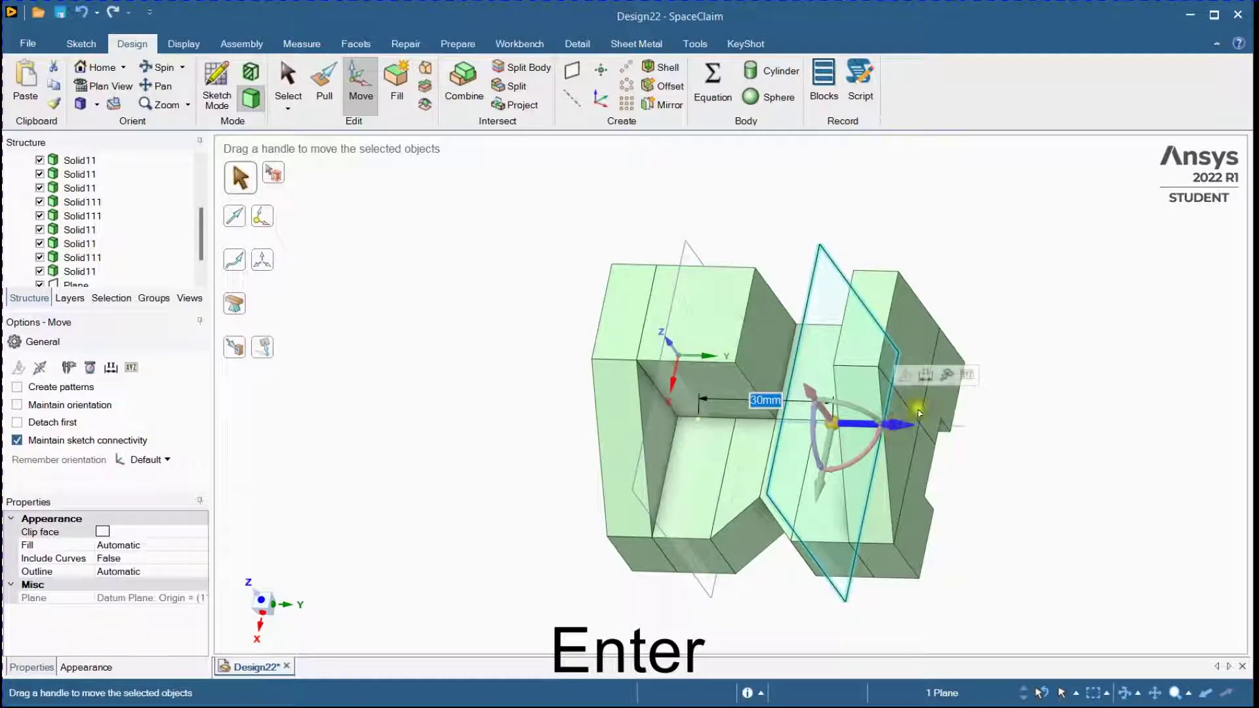
pyautogui.moveTo(753, 244); pyautogui.dragTo(821, 221, button='middle')
# - Show all hidden bodies again
pyautogui.rightClick(658, 211)
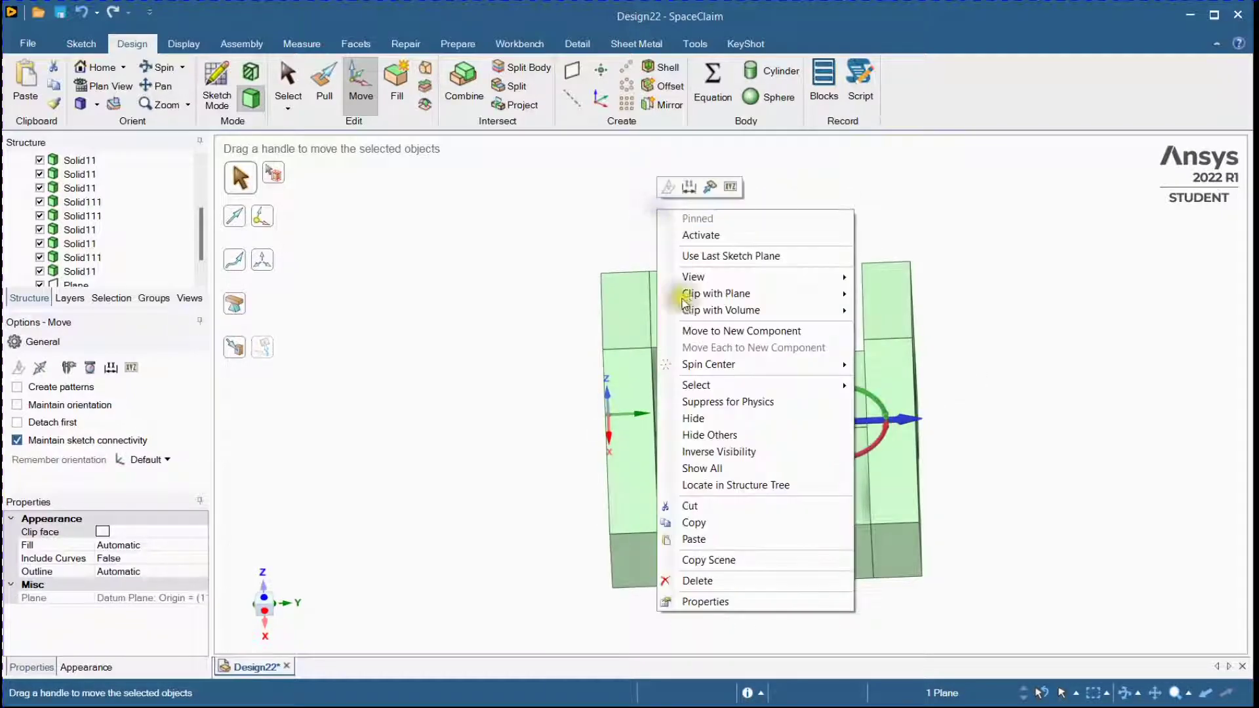
pyautogui.click(750, 450)
pyautogui.moveTo(555, 328); pyautogui.dragTo(574, 355, button='middle')
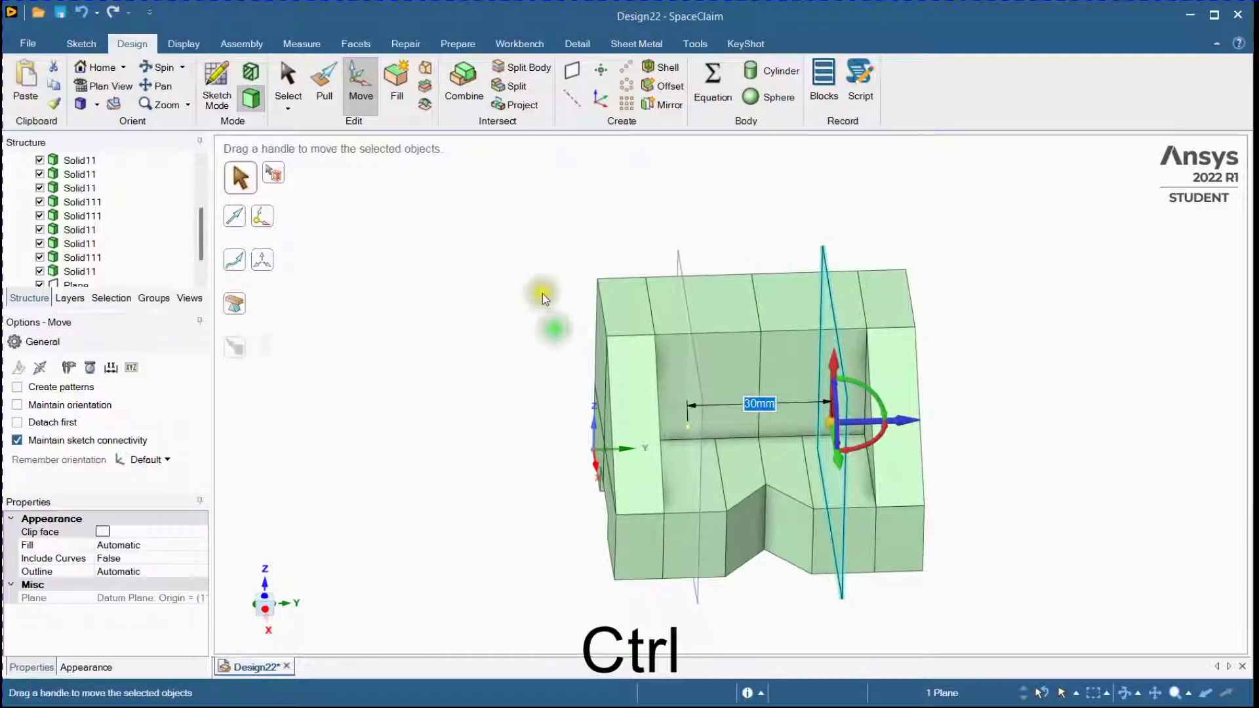
# - Split the two middle back-wall bodies using both planes as cutters
pyautogui.click(522, 67)
pyautogui.click(689, 303)
pyautogui.keyDown('ctrl'); pyautogui.click(809, 329); pyautogui.keyUp('ctrl')
pyautogui.click(234, 220)
pyautogui.moveTo(387, 233); pyautogui.dragTo(684, 233, button='middle')
pyautogui.click(692, 242)
pyautogui.click(831, 247)
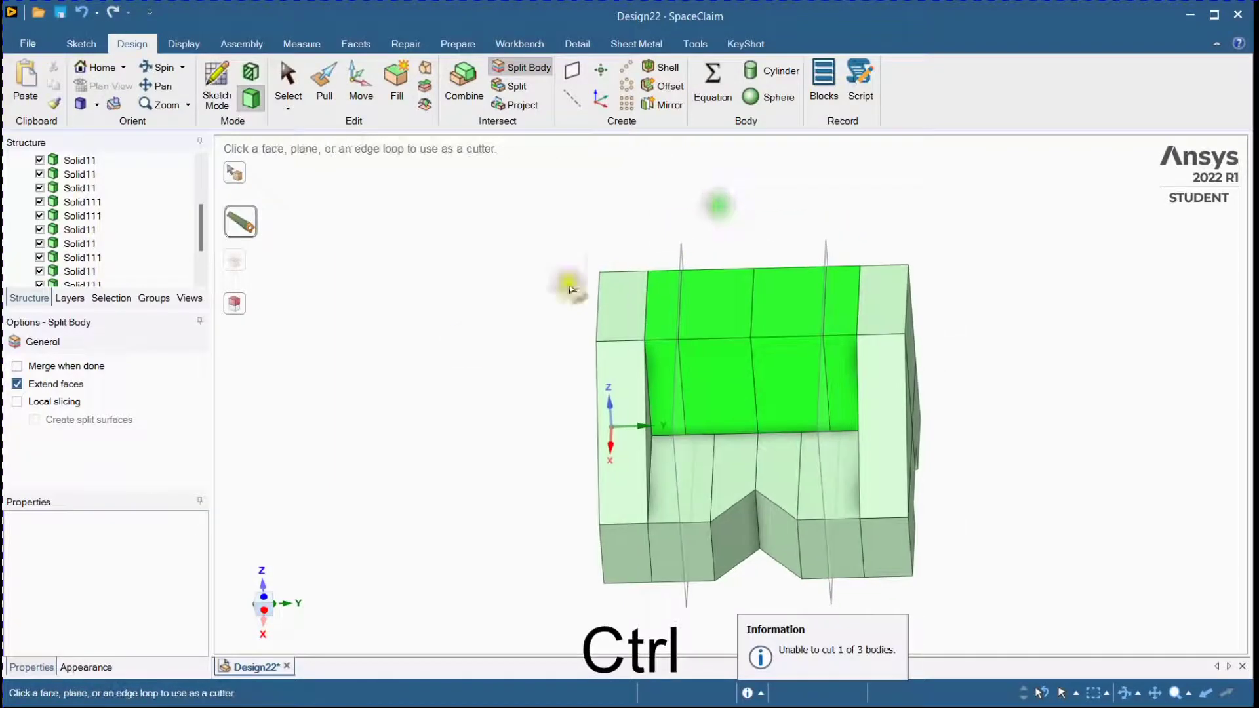
pyautogui.click(264, 625)
pyautogui.click(441, 374)
pyautogui.scroll(2, 519, 357)
pyautogui.keyDown('ctrl'); pyautogui.moveTo(526, 358); pyautogui.dragTo(462, 355, button='middle'); pyautogui.keyUp('ctrl')
pyautogui.press('Escape')
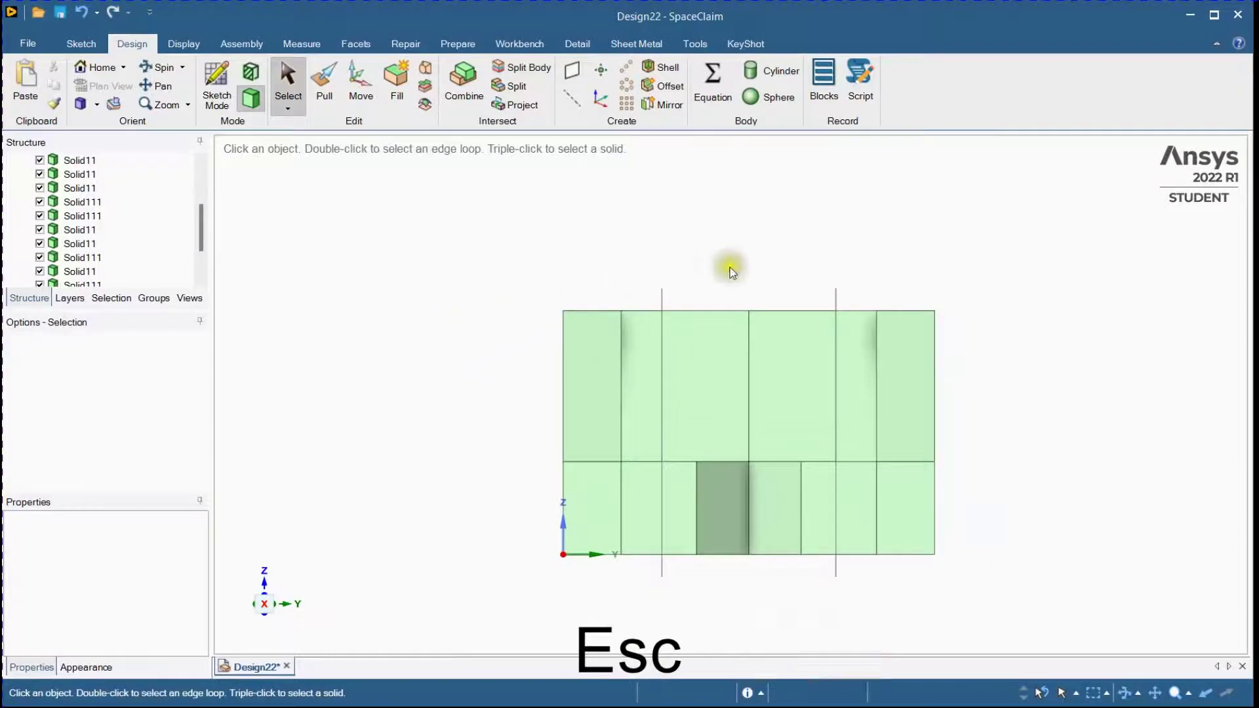
# - Move the back wall's middle top edges down 15 mm to form a V-notch between the two planes
pyautogui.scroll(-1, 742, 277)
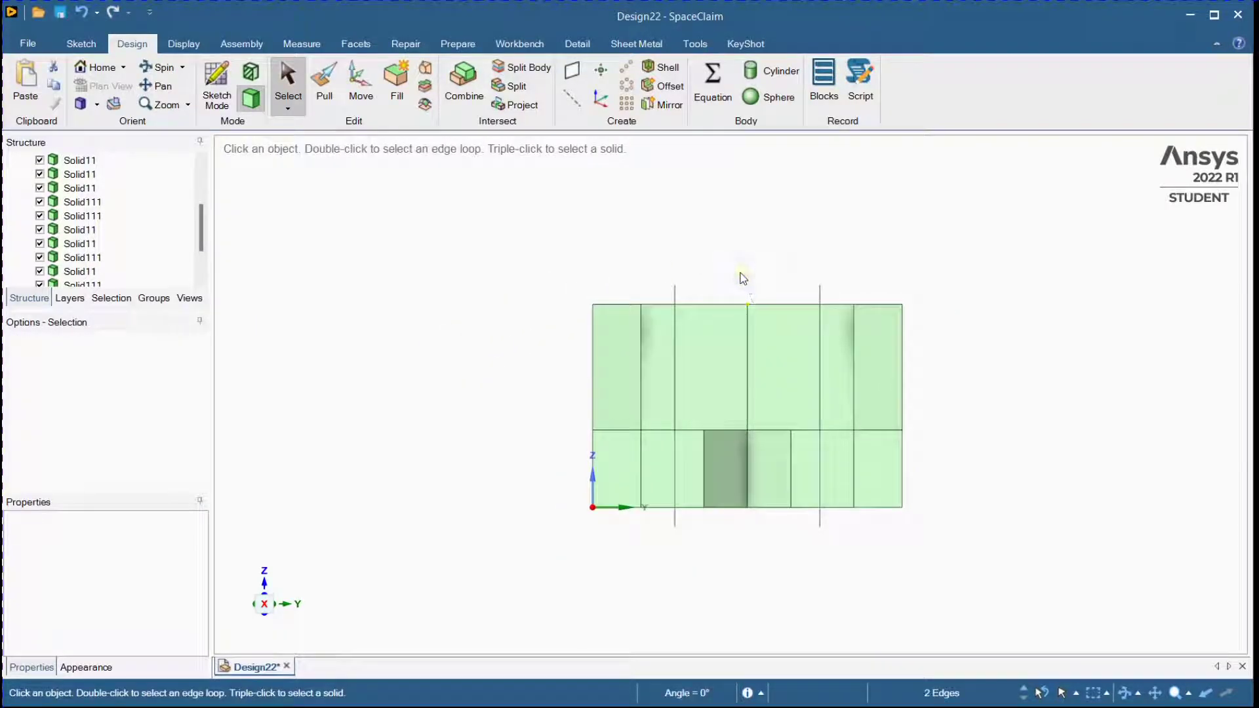
pyautogui.keyDown('ctrl'); pyautogui.moveTo(726, 273); pyautogui.dragTo(680, 282, button='middle'); pyautogui.keyUp('ctrl')
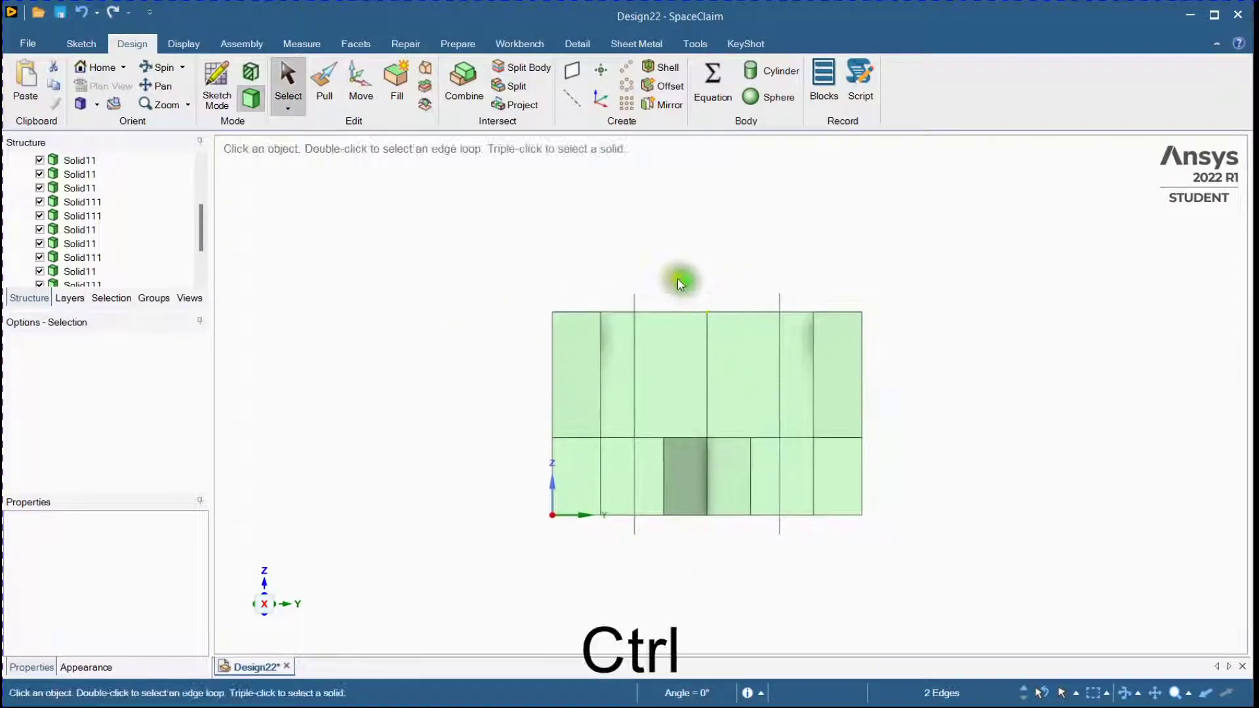
pyautogui.click(370, 95)
pyautogui.click(712, 234)
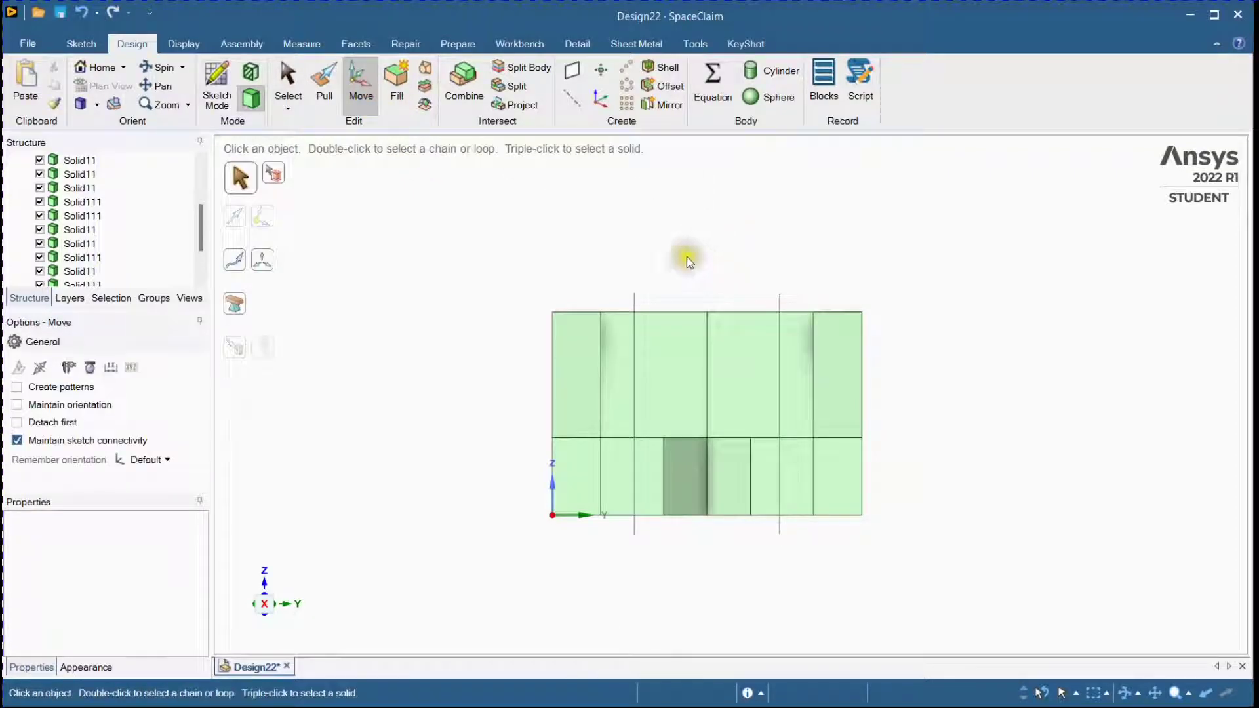
pyautogui.moveTo(687, 257); pyautogui.dragTo(737, 345)
pyautogui.click(707, 234)
pyautogui.write('-15')
pyautogui.press('Return')
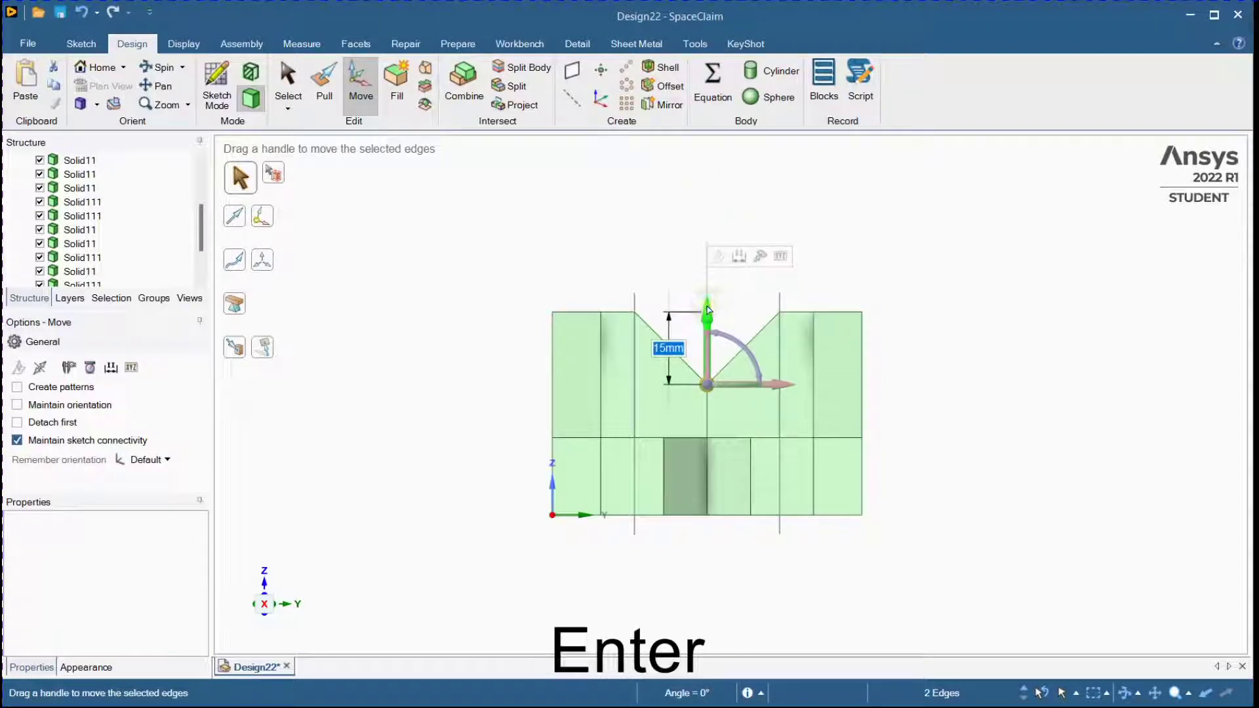
pyautogui.press('Escape')
# - Delete both cutting planes from the design
pyautogui.moveTo(652, 205); pyautogui.dragTo(666, 250, button='middle')
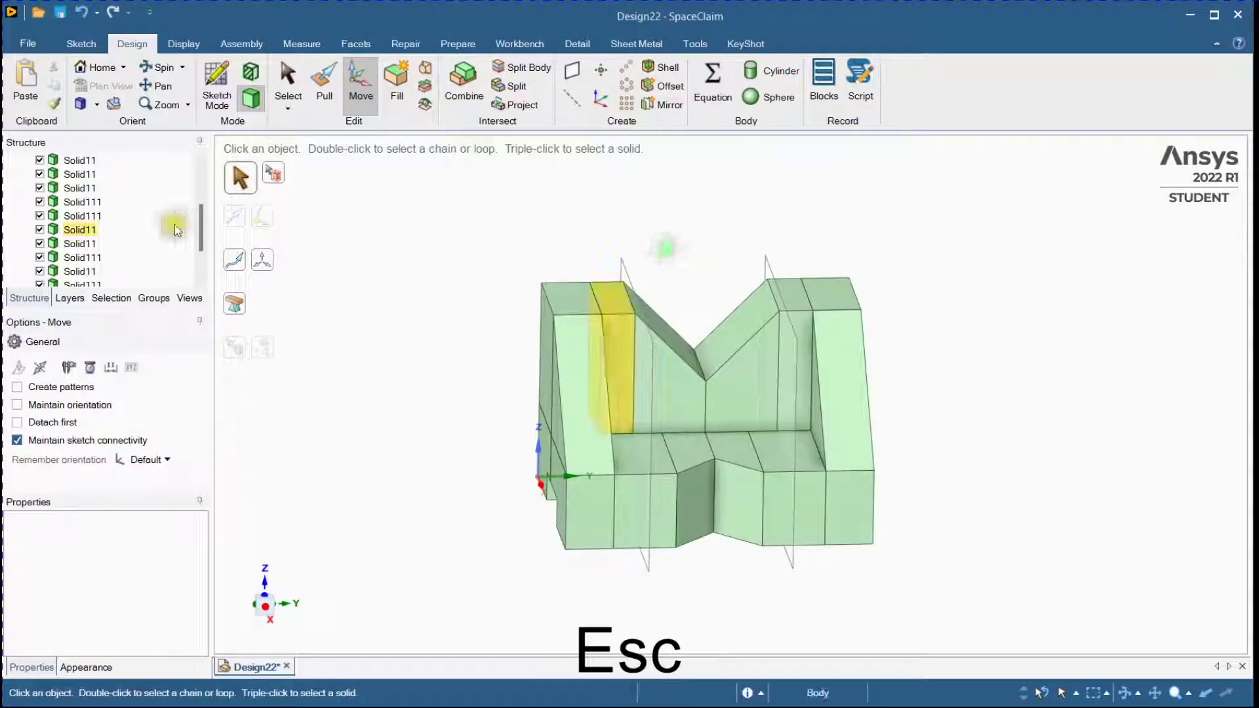
pyautogui.scroll(-2, 90, 272)
pyautogui.click(90, 272)
pyautogui.keyDown('ctrl'); pyautogui.click(81, 261); pyautogui.keyUp('ctrl')
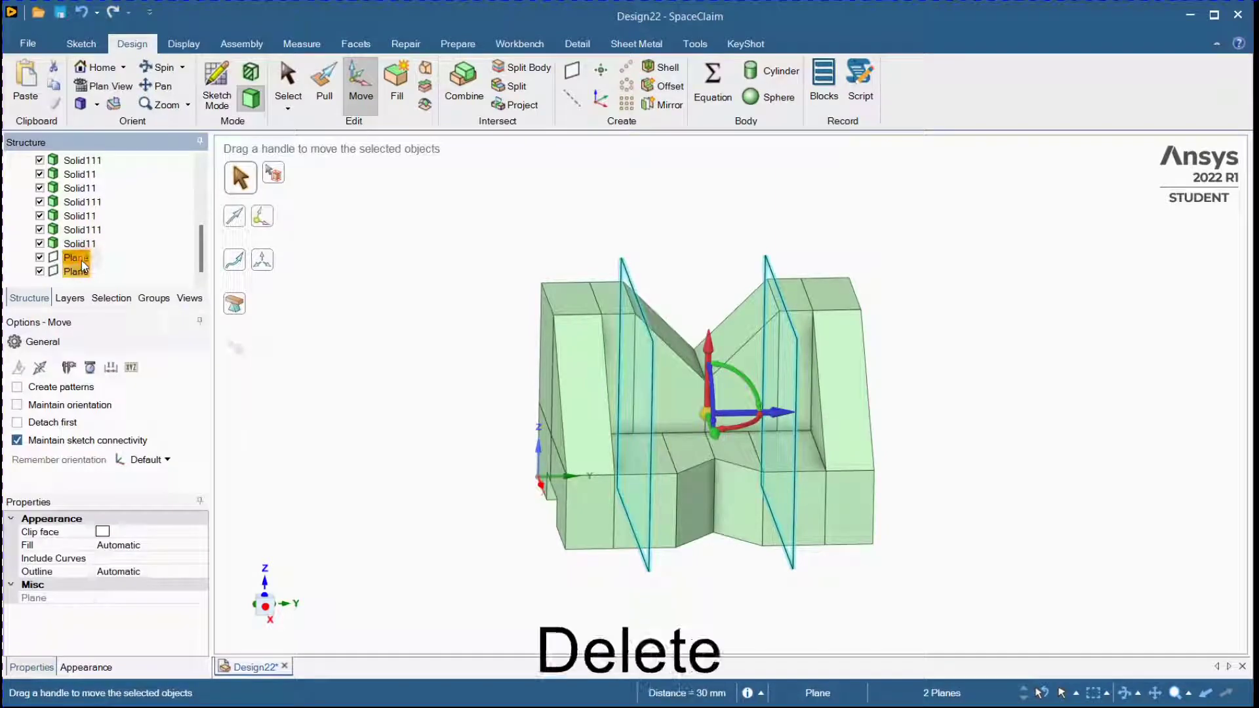
pyautogui.press('Delete')
pyautogui.press('Escape')
# - Merge all the bodies into one solid with Combine
pyautogui.moveTo(477, 282); pyautogui.dragTo(427, 306, button='middle')
pyautogui.moveTo(421, 223); pyautogui.dragTo(830, 540)
pyautogui.click(451, 91)
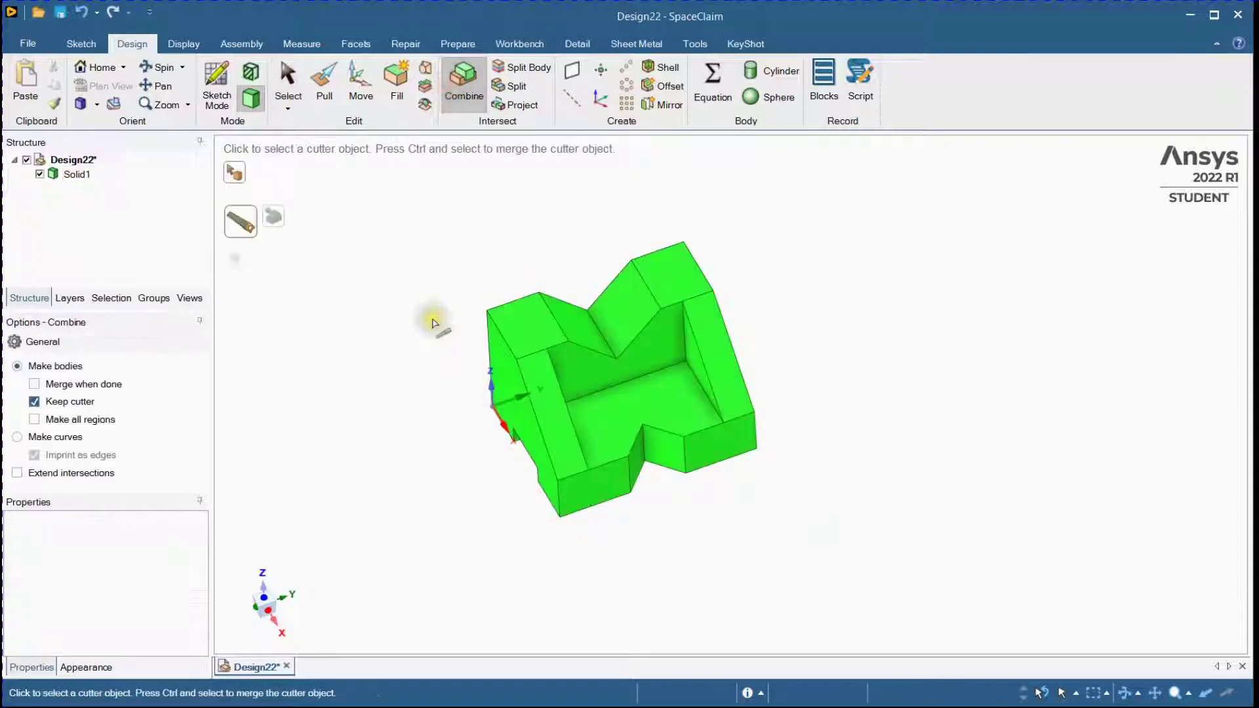
pyautogui.scroll(4, 437, 328)
pyautogui.press('Escape')
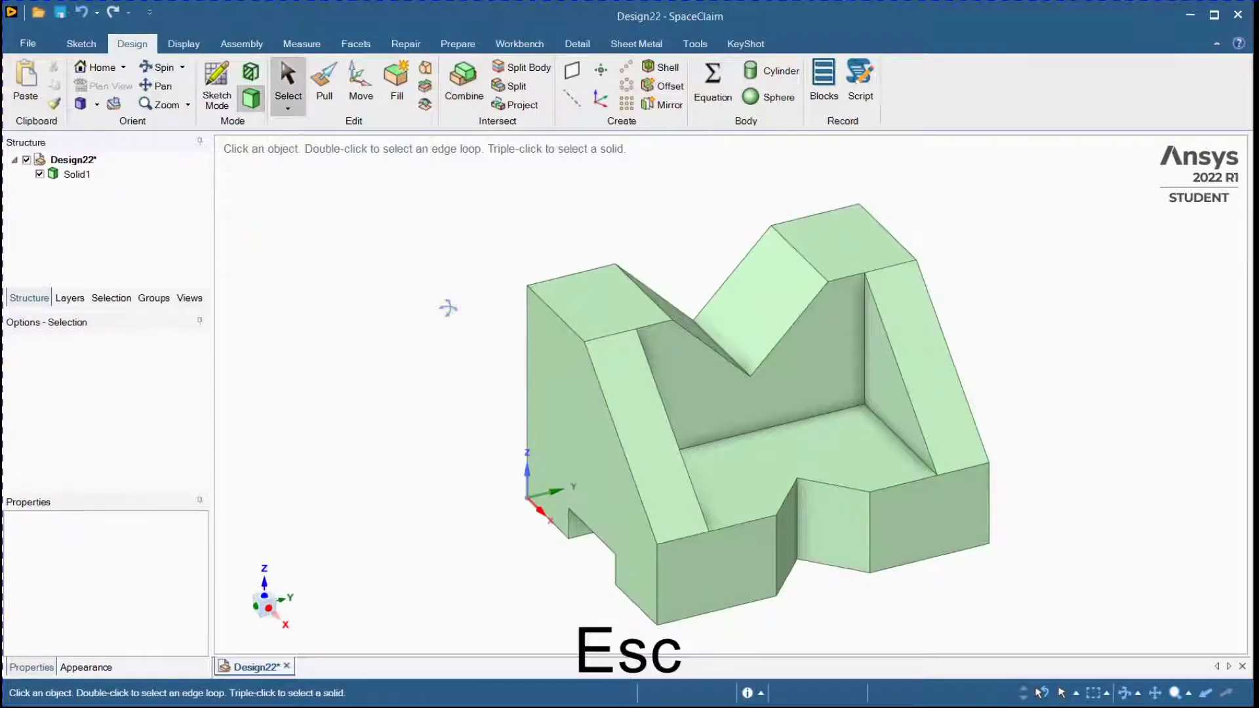
# - Measure the thickness of the side walls with the Measure tool
pyautogui.click(307, 44)
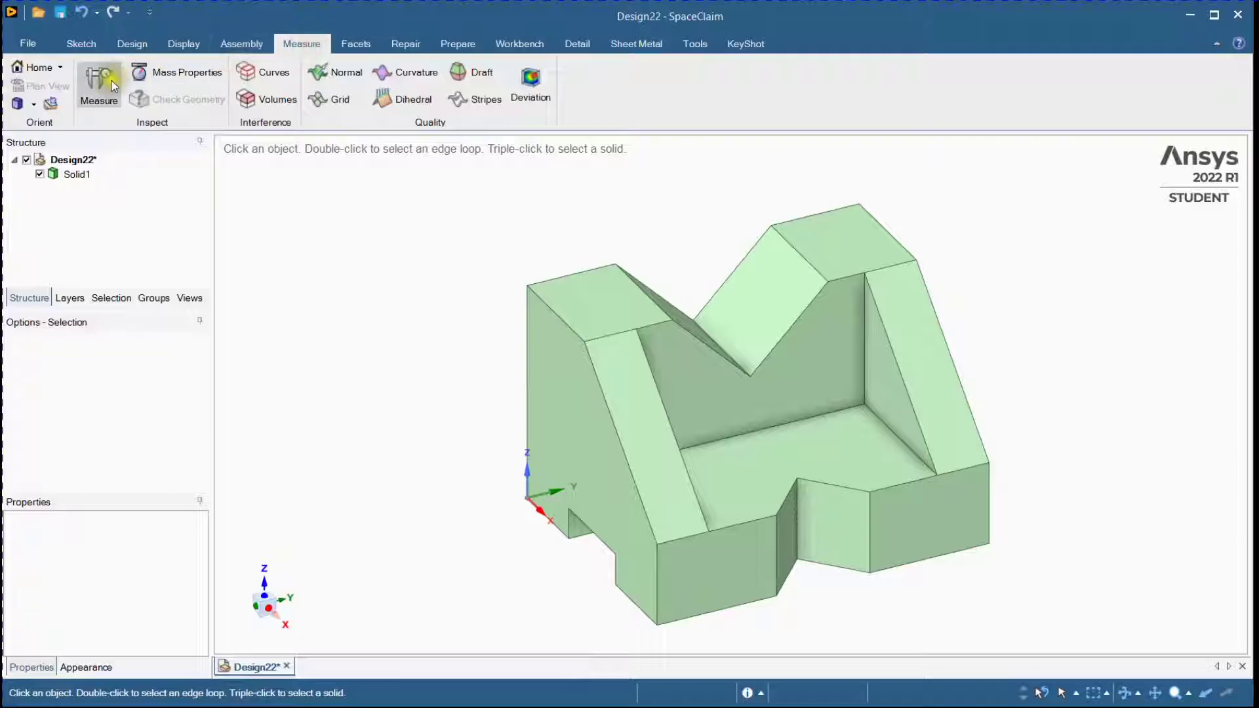
pyautogui.scroll(-3, 414, 230)
pyautogui.moveTo(412, 244); pyautogui.dragTo(435, 293, button='middle')
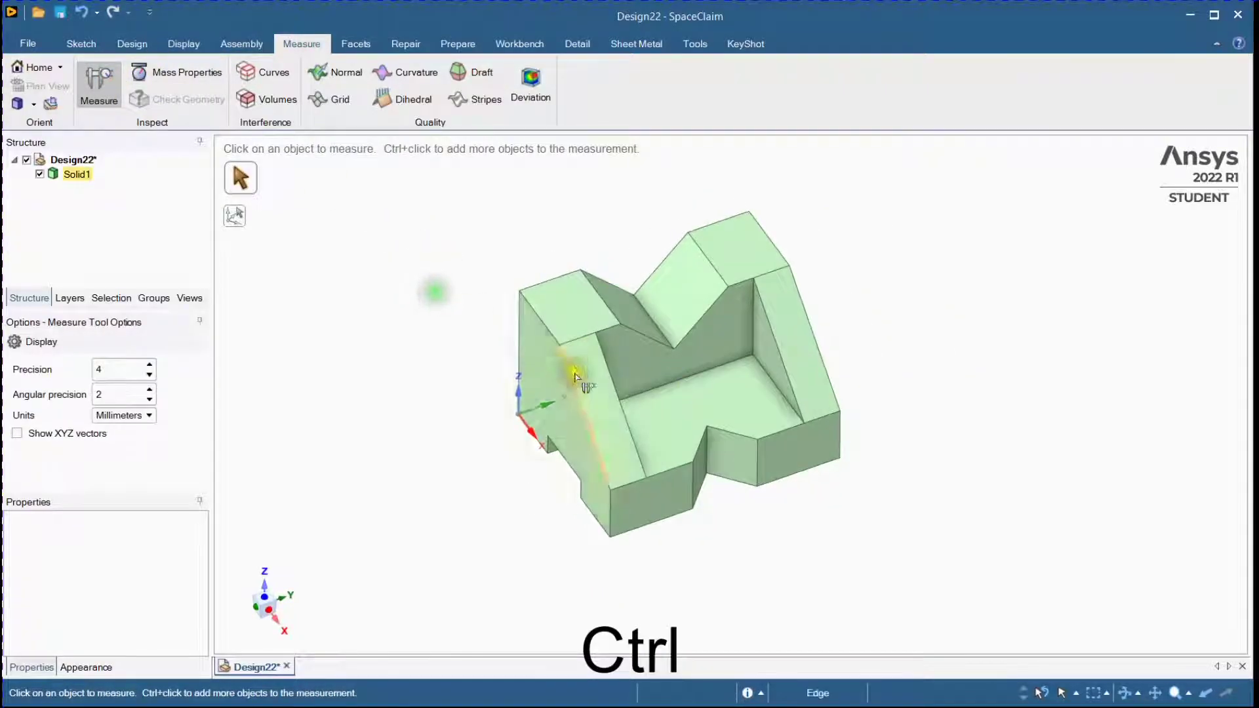
pyautogui.click(561, 387)
pyautogui.moveTo(474, 379); pyautogui.dragTo(461, 407, button='middle')
pyautogui.keyDown('ctrl'); pyautogui.click(590, 399); pyautogui.keyUp('ctrl')
pyautogui.click(456, 421)
pyautogui.moveTo(682, 457); pyautogui.dragTo(727, 429, button='middle')
pyautogui.click(738, 373)
pyautogui.keyDown('ctrl'); pyautogui.click(742, 359); pyautogui.keyUp('ctrl')
pyautogui.click(938, 363)
# - Measure the part's overall width between the outer faces of the two side walls
pyautogui.moveTo(938, 363); pyautogui.dragTo(990, 394, button='middle')
pyautogui.click(554, 355)
pyautogui.moveTo(914, 433); pyautogui.dragTo(875, 367, button='middle')
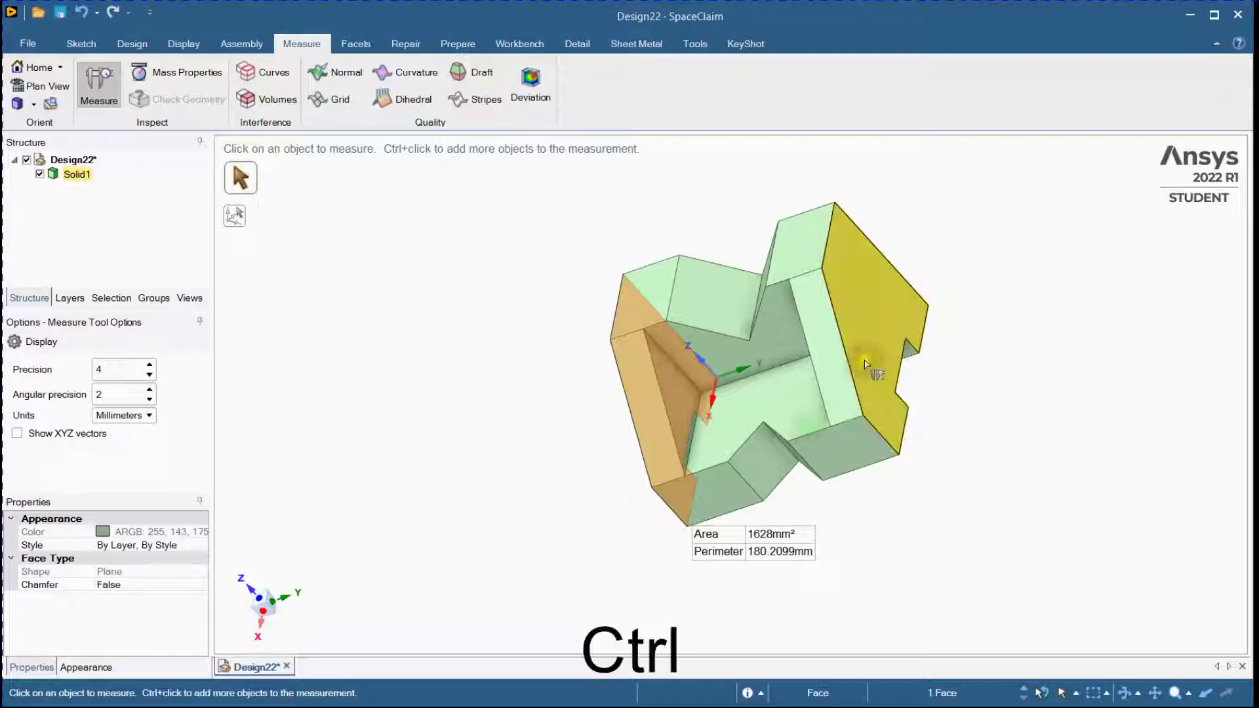
pyautogui.keyDown('ctrl'); pyautogui.click(865, 360); pyautogui.keyUp('ctrl')
pyautogui.click(1008, 385)
# - Measure the part's overall depth from the front face of the base to the back face
pyautogui.moveTo(1010, 387); pyautogui.dragTo(1056, 364, button='middle')
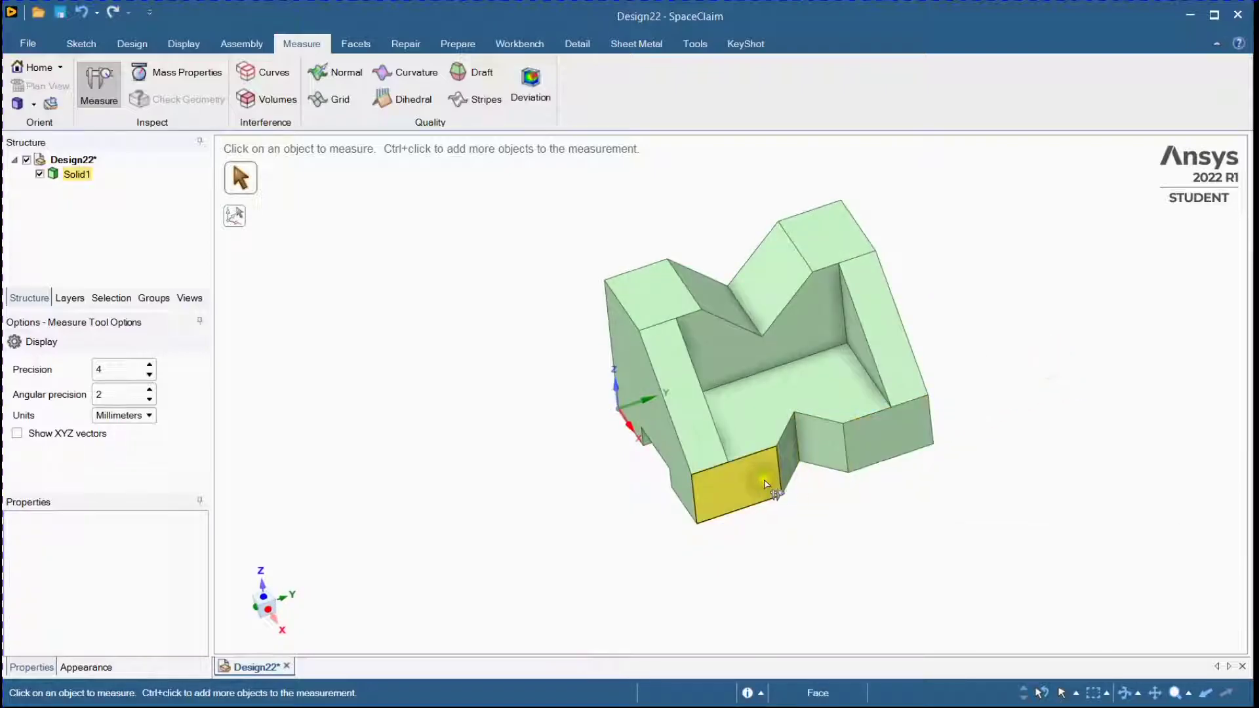
pyautogui.click(761, 479)
pyautogui.moveTo(655, 469); pyautogui.dragTo(791, 533, button='middle')
pyautogui.keyDown('ctrl'); pyautogui.click(643, 333); pyautogui.keyUp('ctrl')
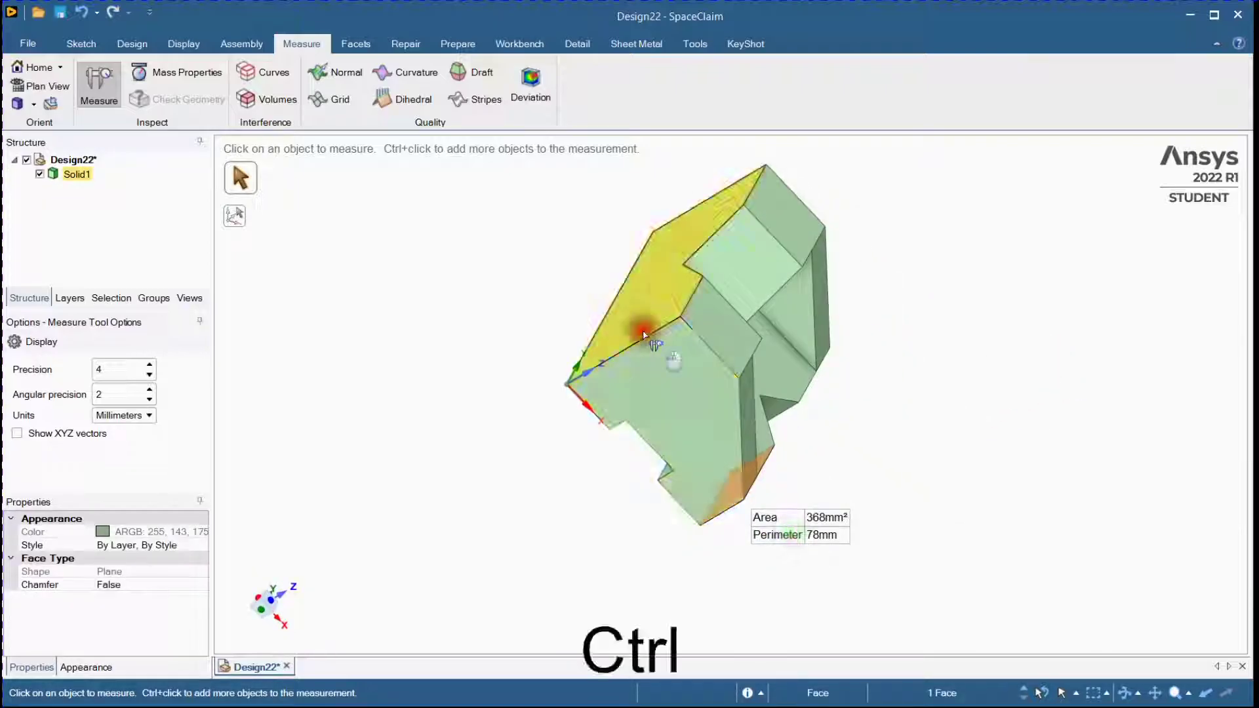
pyautogui.click(548, 472)
# - Measure the part's overall height from the underside to the top face of the near side wall
pyautogui.moveTo(573, 444); pyautogui.dragTo(654, 355, button='middle')
pyautogui.click(567, 416)
pyautogui.moveTo(553, 422); pyautogui.dragTo(354, 447, button='middle')
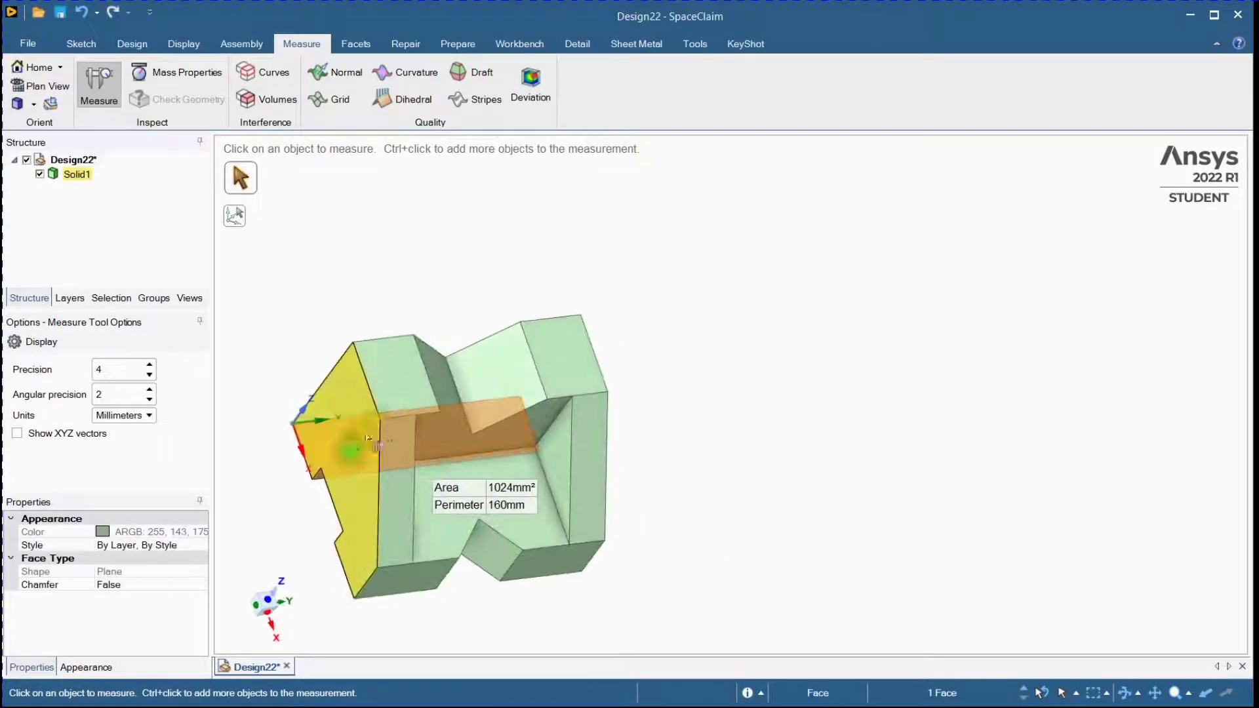
pyautogui.keyDown('ctrl'); pyautogui.click(408, 368); pyautogui.keyUp('ctrl')
pyautogui.scroll(1, 763, 354)
pyautogui.click(815, 343)
# - Measure the depth of the channel in the underside, from the rear bottom face to the channel's recessed face
pyautogui.moveTo(815, 343); pyautogui.dragTo(714, 354, button='middle')
pyautogui.keyDown('ctrl'); pyautogui.click(520, 450); pyautogui.keyUp('ctrl')
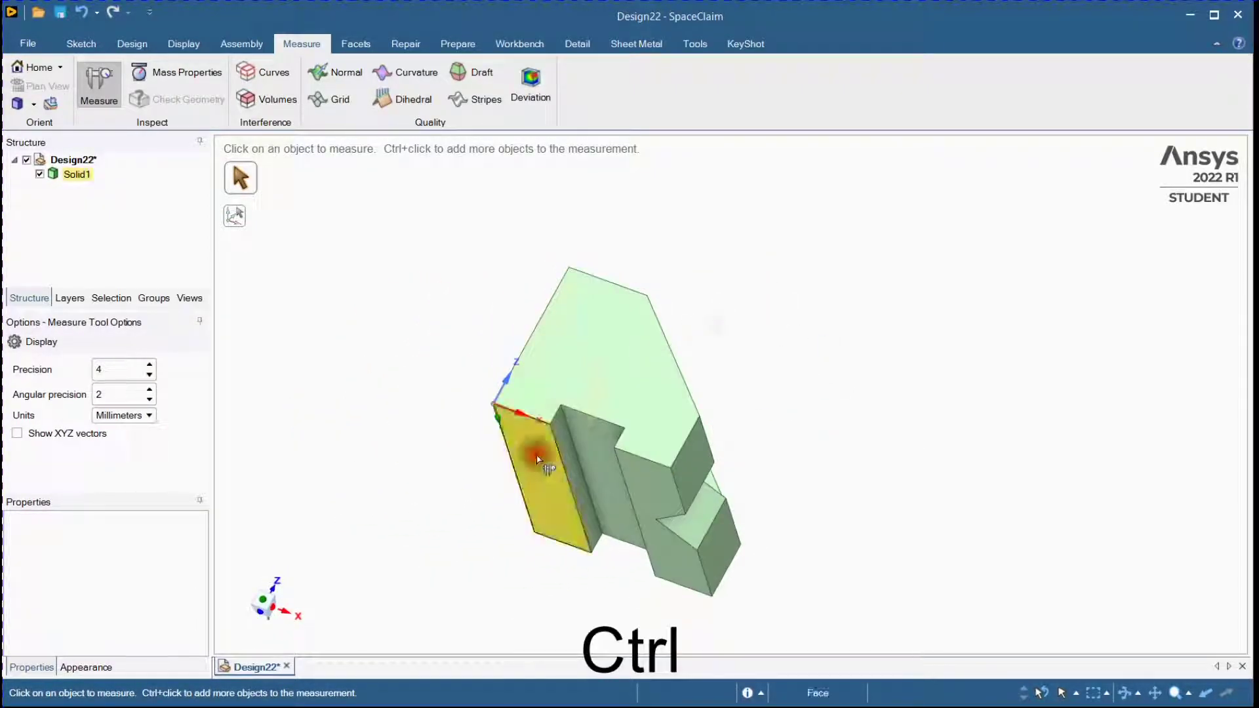
pyautogui.keyDown('ctrl'); pyautogui.click(590, 459); pyautogui.keyUp('ctrl')
pyautogui.click(785, 357)
# - Measure the width of the underside channel between its front and rear walls
pyautogui.scroll(-4, 544, 448)
pyautogui.click(586, 423)
pyautogui.moveTo(643, 432); pyautogui.dragTo(588, 470, button='middle')
pyautogui.keyDown('ctrl'); pyautogui.click(760, 461); pyautogui.keyUp('ctrl')
pyautogui.click(934, 436)
# - Measure from the channel's front wall to the part's front face and from its rear wall to the back face
pyautogui.click(795, 463)
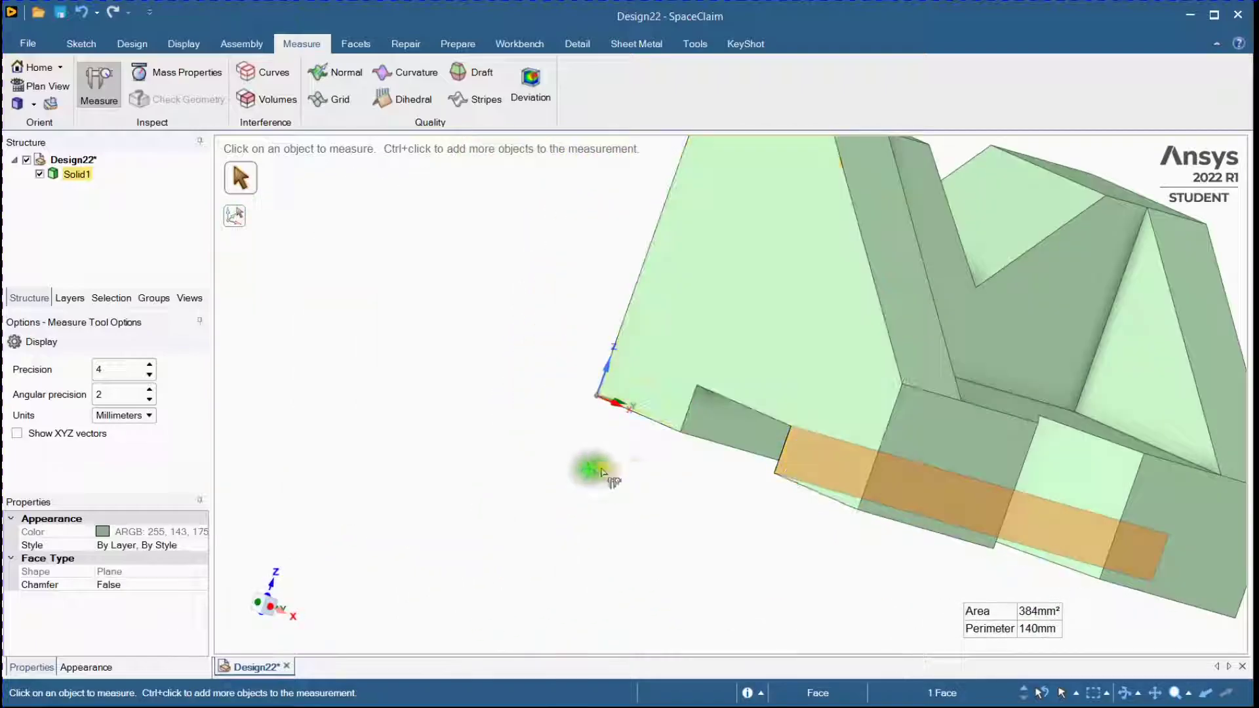
pyautogui.keyDown('ctrl'); pyautogui.click(882, 499); pyautogui.keyUp('ctrl')
pyautogui.scroll(-2, 818, 505)
pyautogui.click(741, 501)
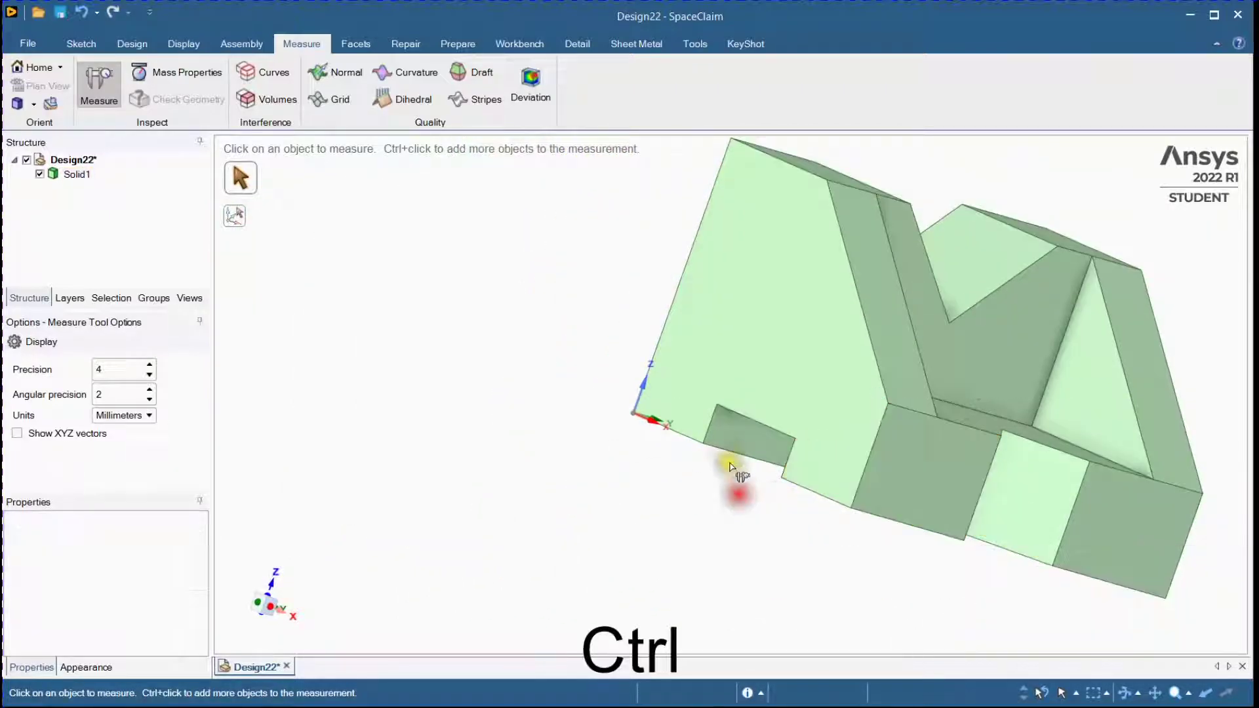
pyautogui.click(728, 453)
pyautogui.moveTo(728, 453); pyautogui.dragTo(878, 472, button='middle')
pyautogui.keyDown('ctrl'); pyautogui.click(616, 365); pyautogui.keyUp('ctrl')
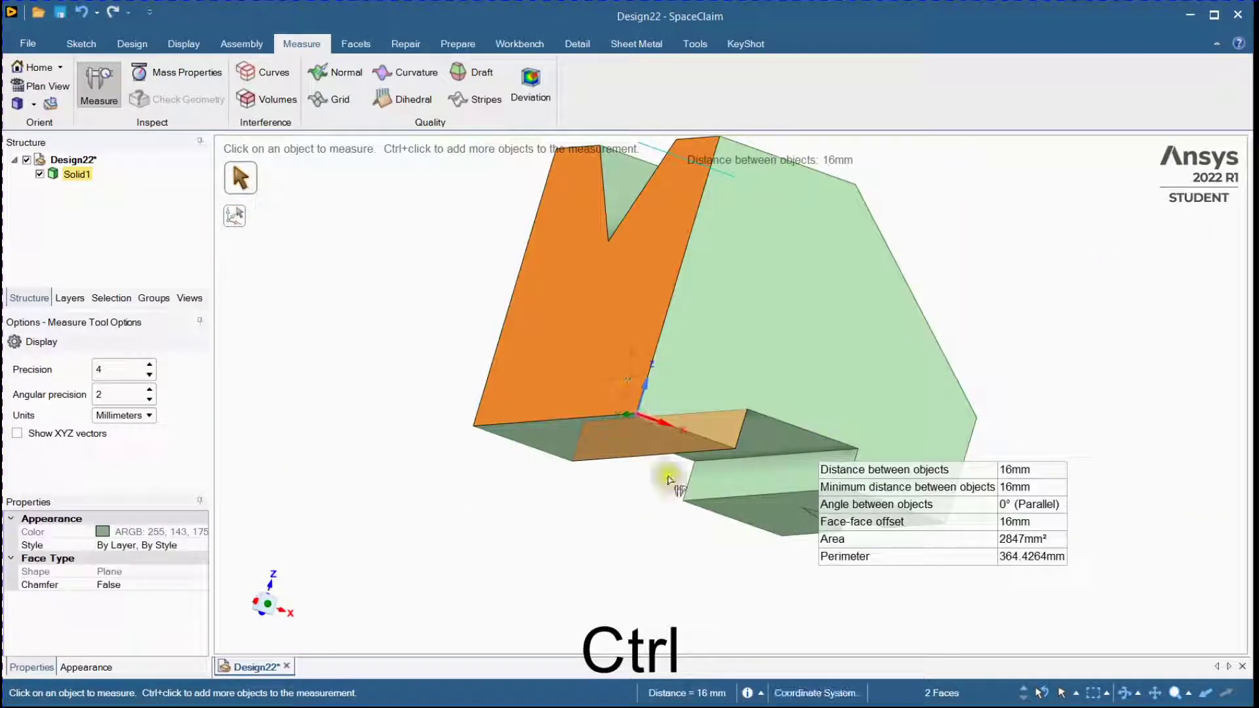
pyautogui.click(689, 557)
# - Measure from the inner vertical edge of the base's V-notch to the front face beside it
pyautogui.scroll(3, 690, 558)
pyautogui.moveTo(696, 568); pyautogui.dragTo(522, 511, button='middle')
pyautogui.scroll(-2, 471, 560)
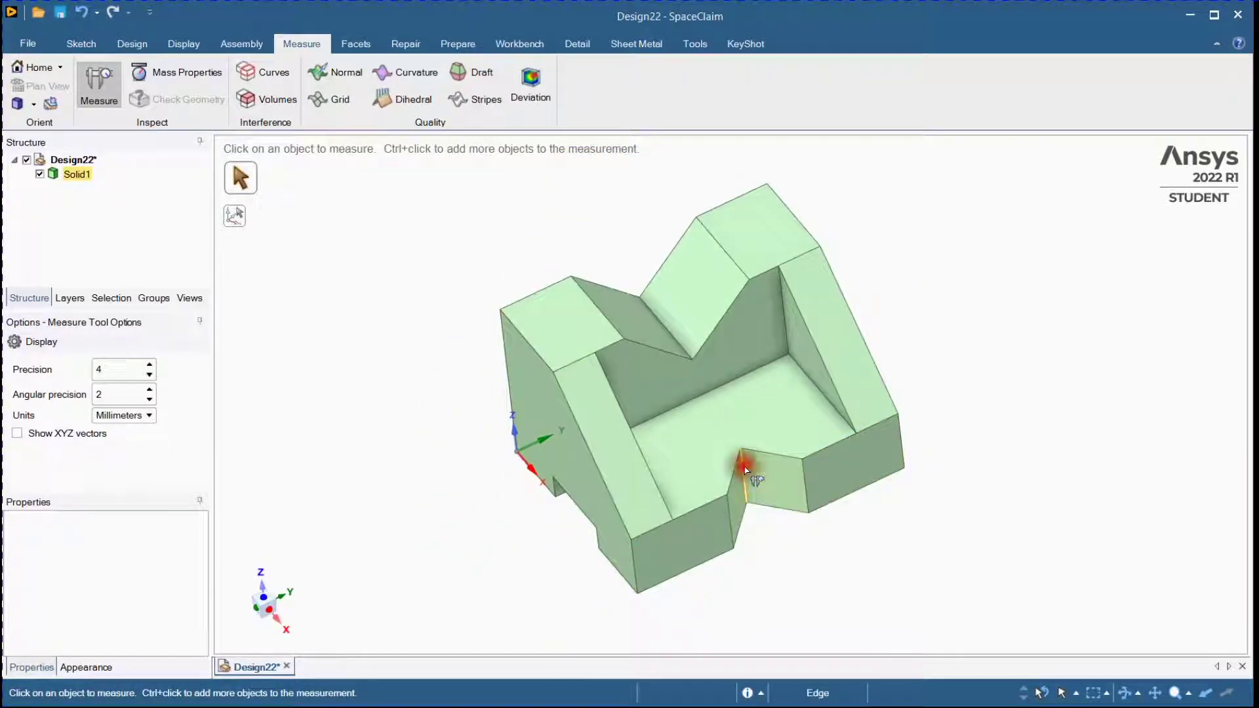
pyautogui.click(746, 470)
pyautogui.keyDown('ctrl'); pyautogui.click(845, 484); pyautogui.keyUp('ctrl')
pyautogui.moveTo(1005, 411); pyautogui.dragTo(1016, 431, button='middle')
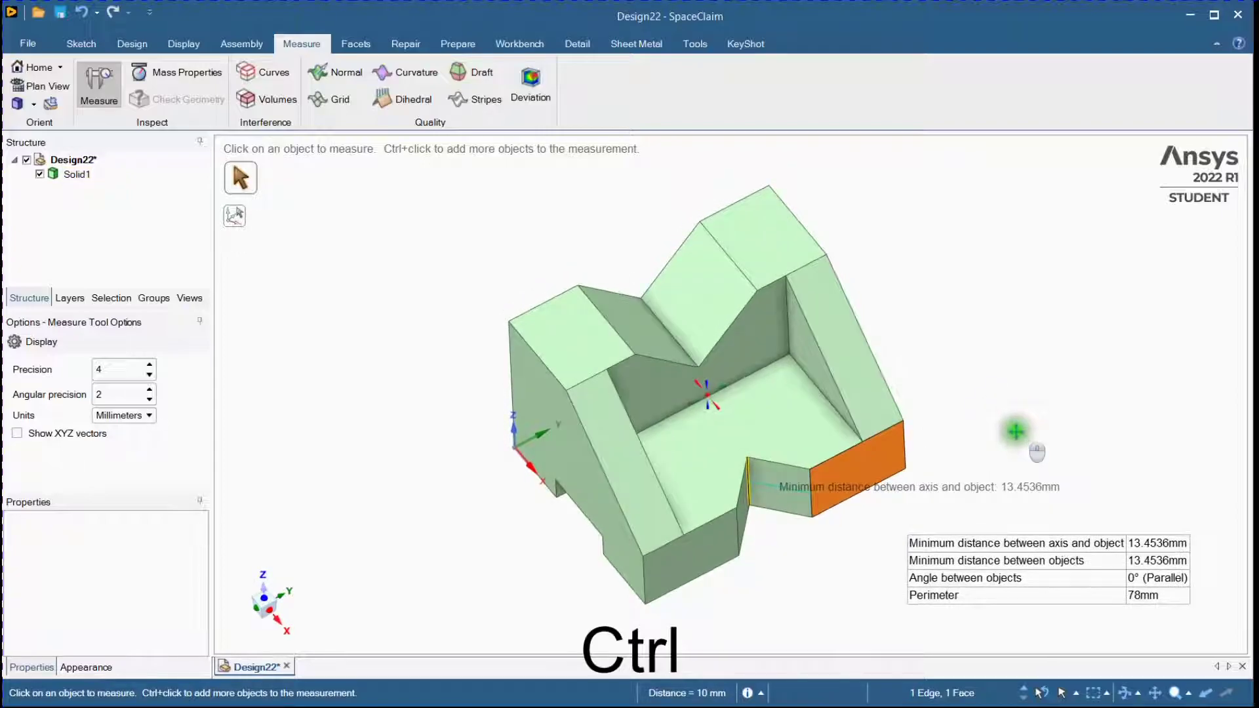
# - Show the XYZ vectors for measurements and read the components of the base notch distance
pyautogui.moveTo(905, 497)
pyautogui.keyDown('shift'); pyautogui.mouseDown(button='middle')
pyautogui.moveTo(808, 534)
pyautogui.moveTo(826, 558)
pyautogui.mouseUp(button='middle'); pyautogui.keyUp('shift')
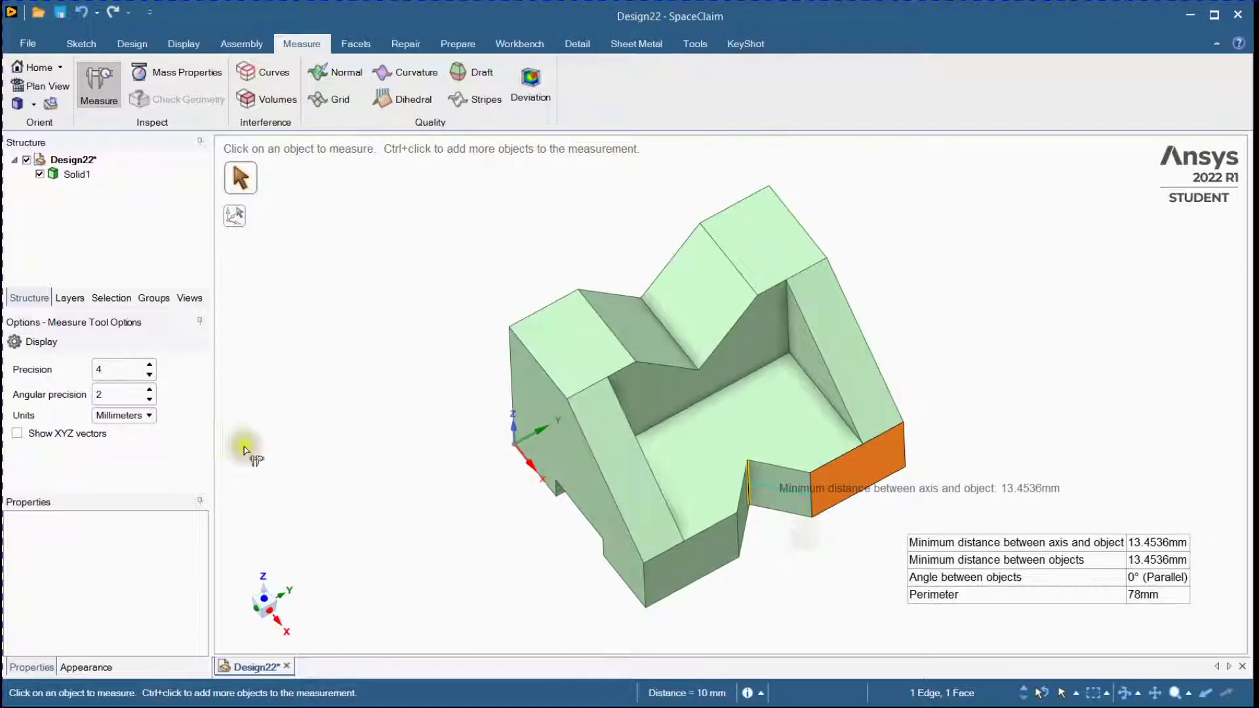
pyautogui.click(28, 435)
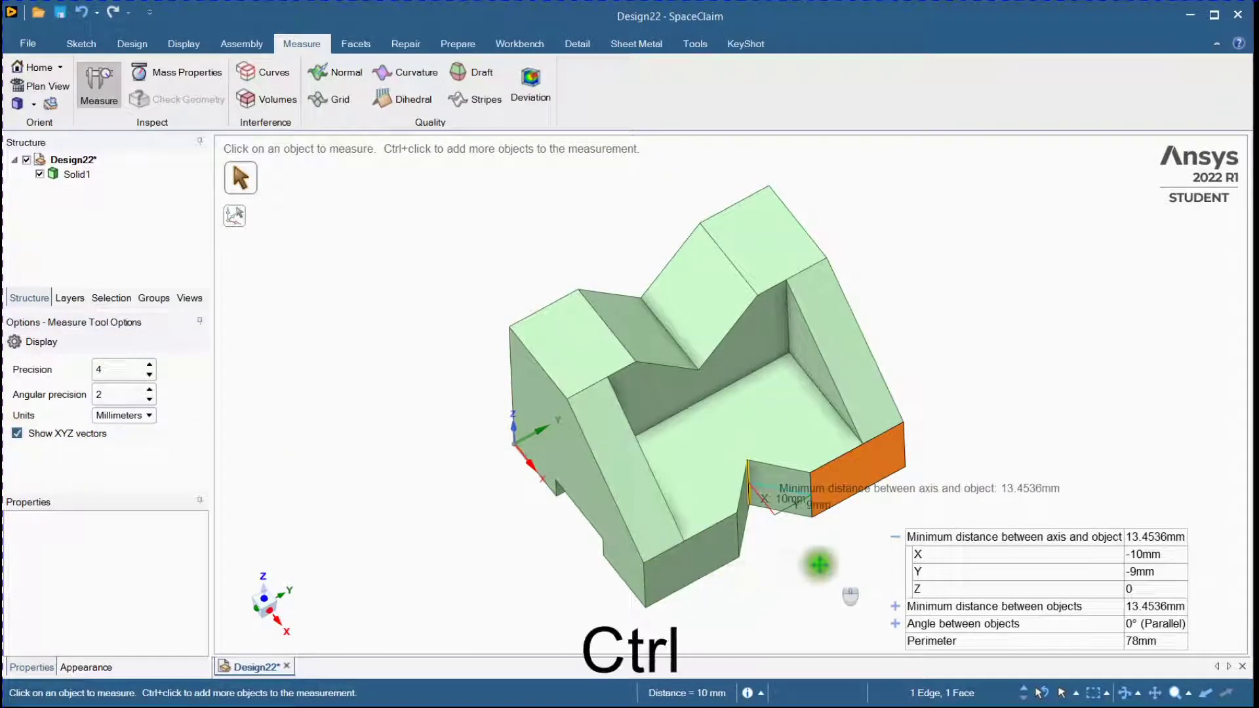
pyautogui.keyDown('ctrl'); pyautogui.moveTo(821, 562); pyautogui.dragTo(774, 518, button='middle'); pyautogui.keyUp('ctrl')
pyautogui.moveTo(1078, 512)
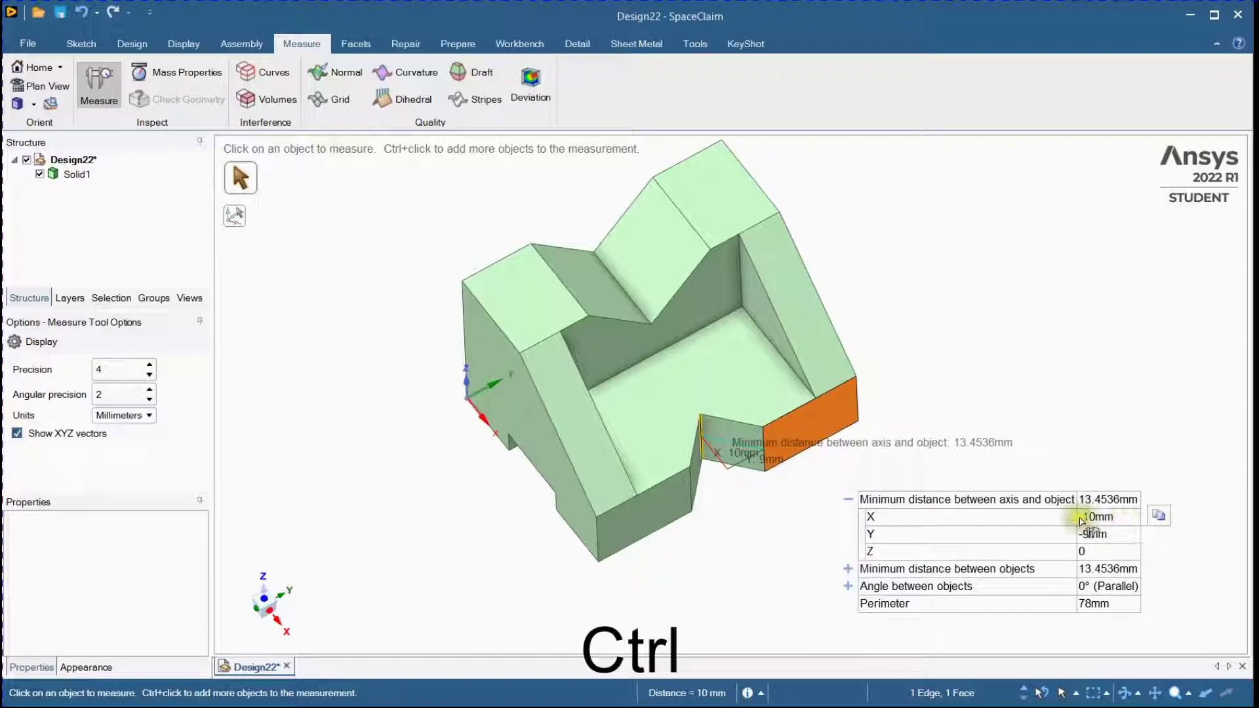
pyautogui.click(736, 522)
# - Measure from the bottom edge of the back wall's V-notch to the top face on the far side
pyautogui.click(616, 281)
pyautogui.keyDown('ctrl'); pyautogui.click(691, 174); pyautogui.keyUp('ctrl')
pyautogui.keyDown('ctrl'); pyautogui.moveTo(691, 173); pyautogui.dragTo(763, 216, button='middle'); pyautogui.keyUp('ctrl')
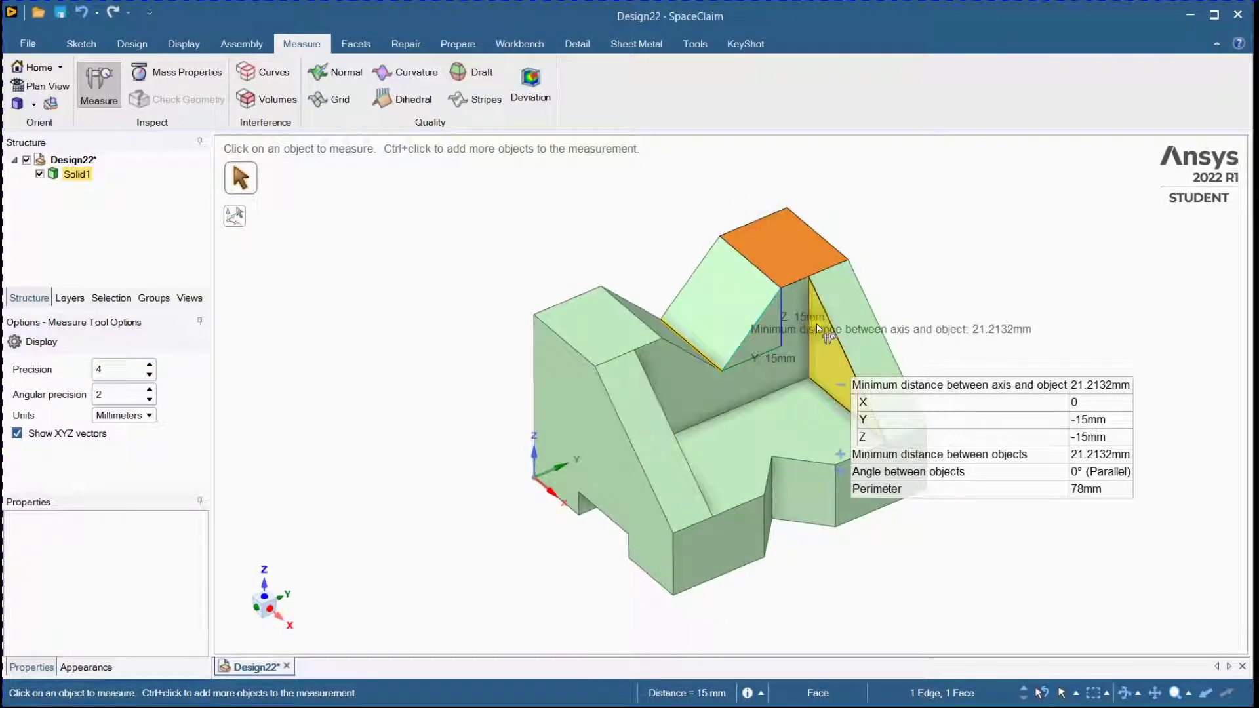
pyautogui.click(1000, 267)
# - Measure from the bottom edge of the back wall's V-notch to the far side wall's inner face
pyautogui.click(702, 357)
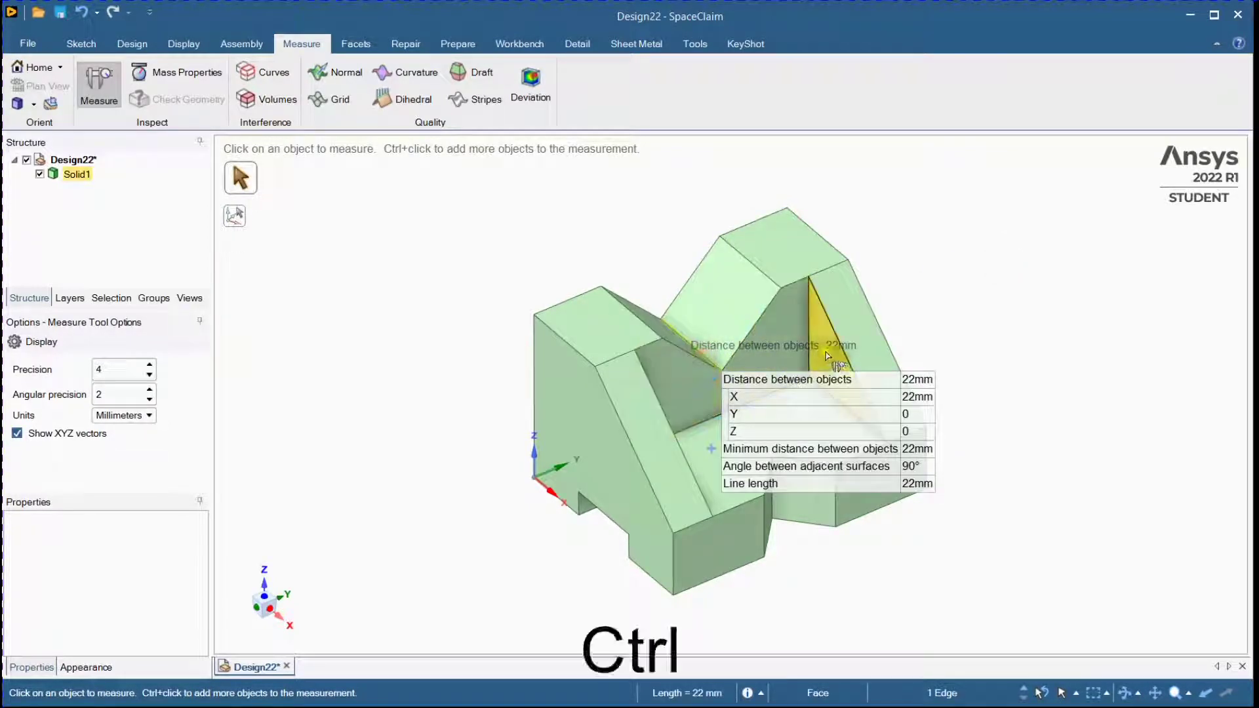
pyautogui.keyDown('ctrl'); pyautogui.click(829, 356); pyautogui.keyUp('ctrl')
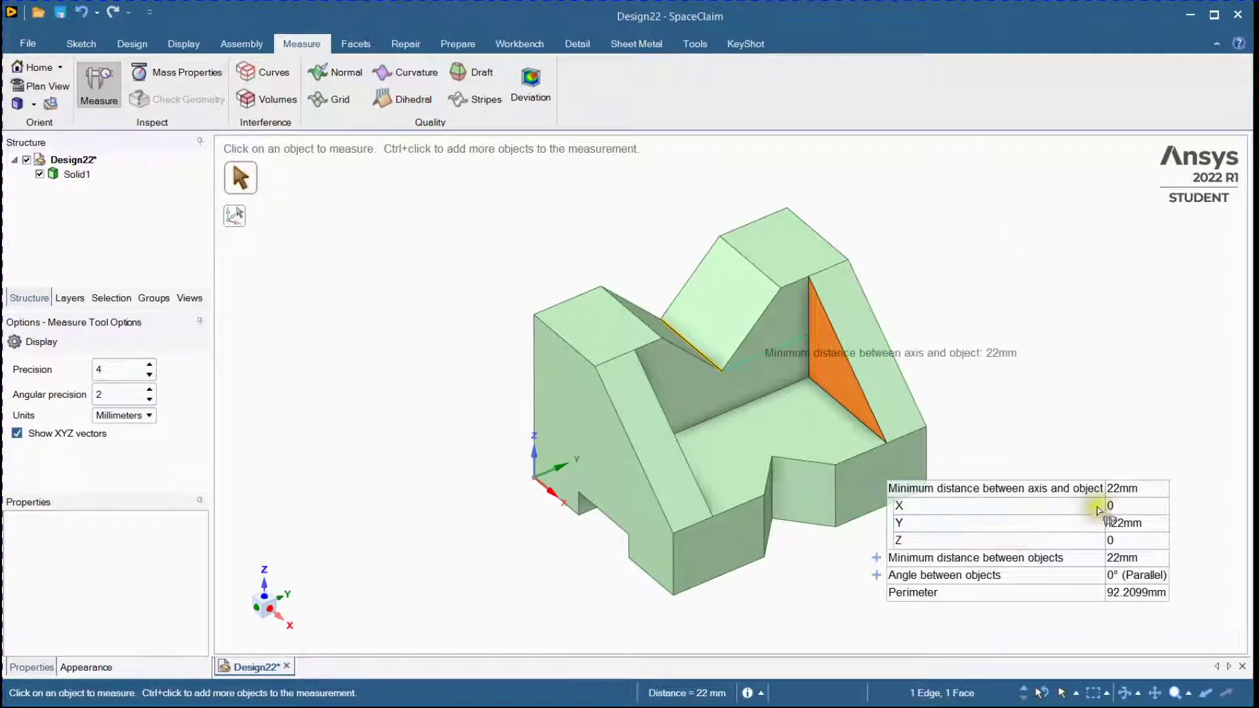
pyautogui.click(1036, 370)
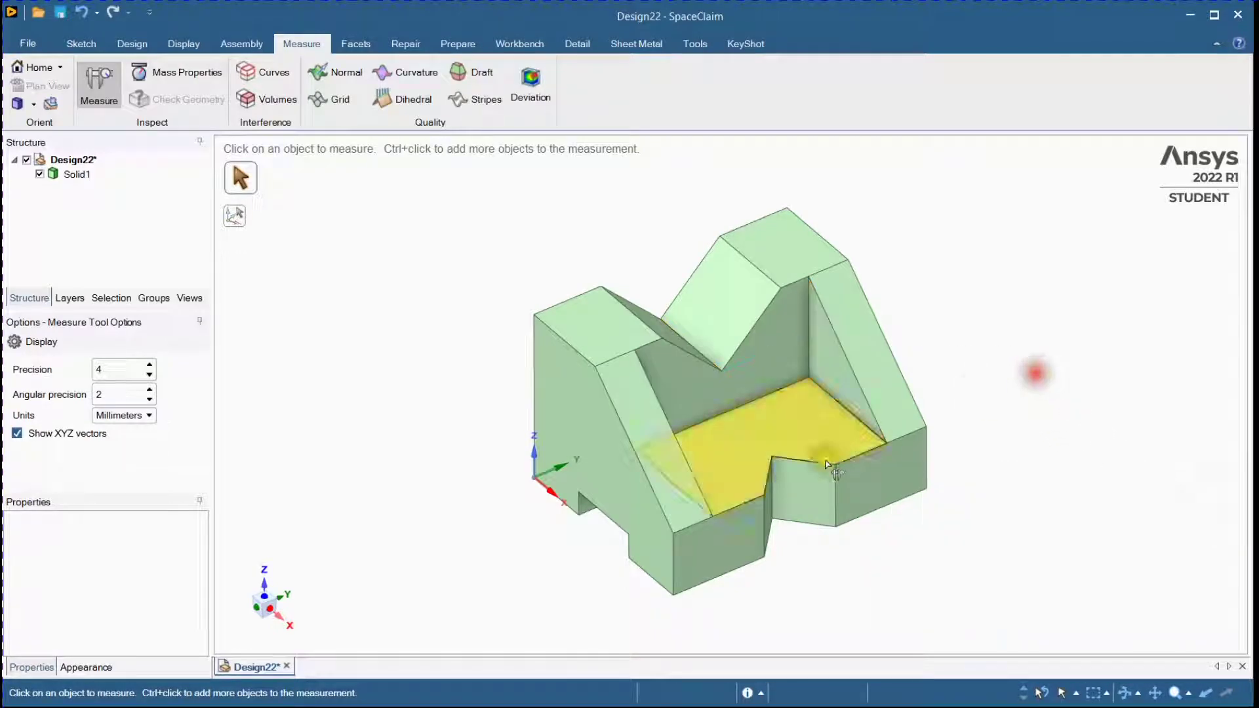
# - Measure from the inner vertical edge of the base's V-notch to the far side wall's inner face
pyautogui.click(775, 476)
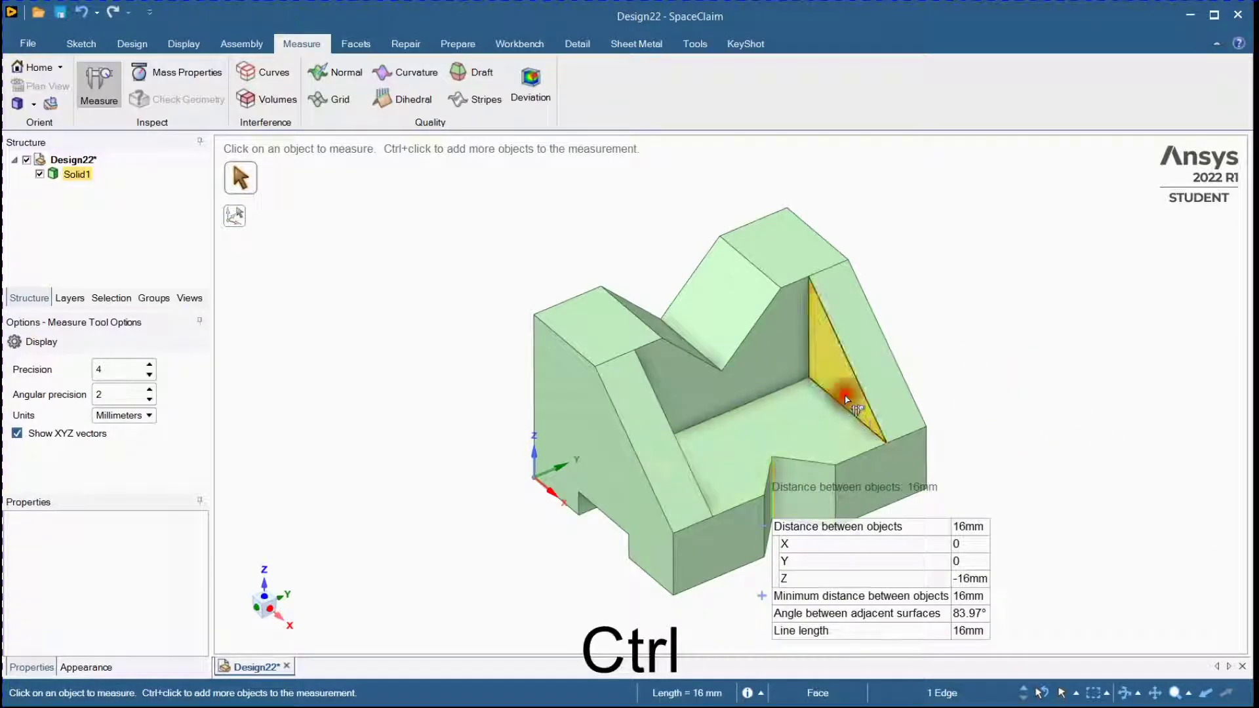
pyautogui.keyDown('ctrl'); pyautogui.click(843, 400); pyautogui.keyUp('ctrl')
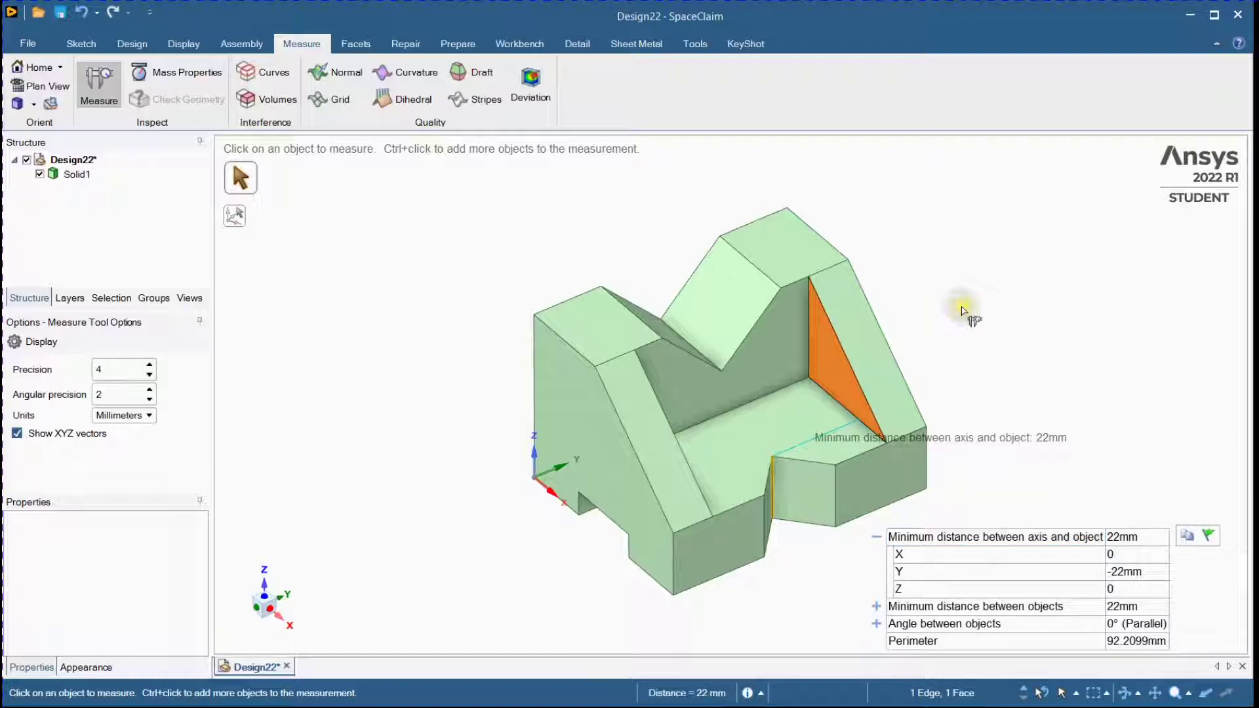
pyautogui.click(969, 322)
pyautogui.moveTo(964, 315)
pyautogui.mouseDown(button='middle')
pyautogui.moveTo(984, 365)
pyautogui.moveTo(965, 324)
pyautogui.mouseUp(button='middle')
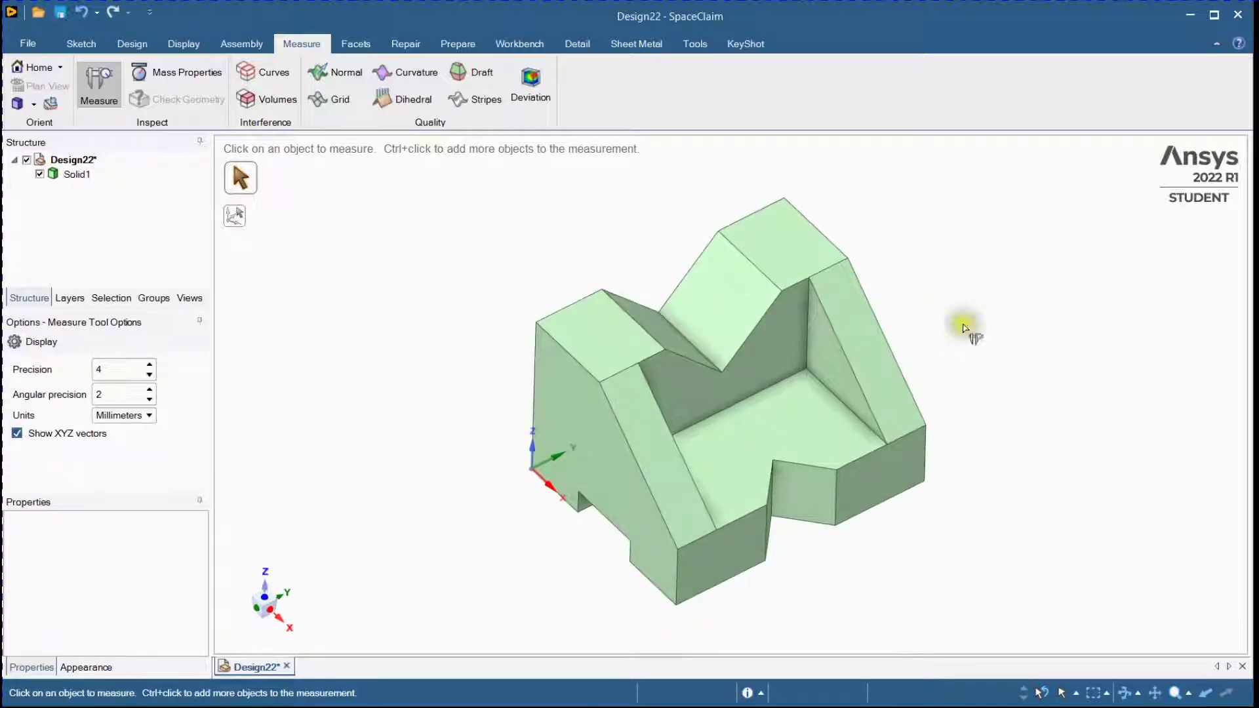